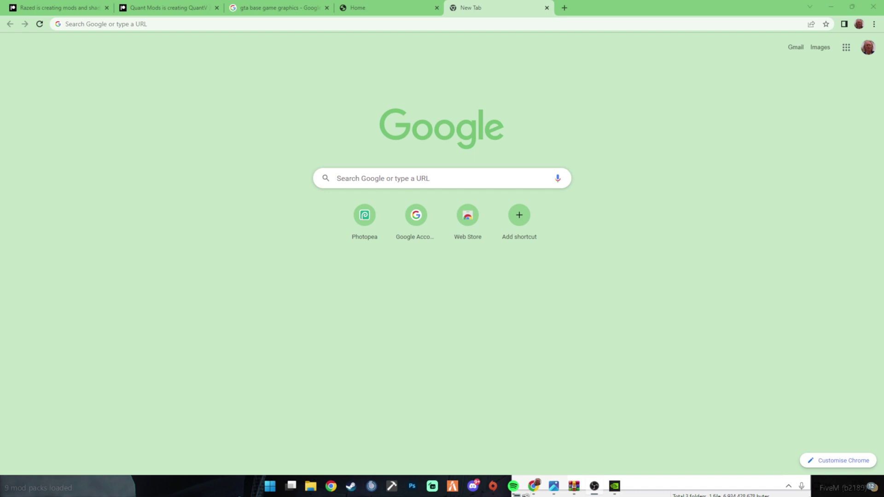
Step: On Razed's Patreon page, expand and review the Gold tier's price and rewards
{"action": "left_click", "coordinate": [80, 4]}
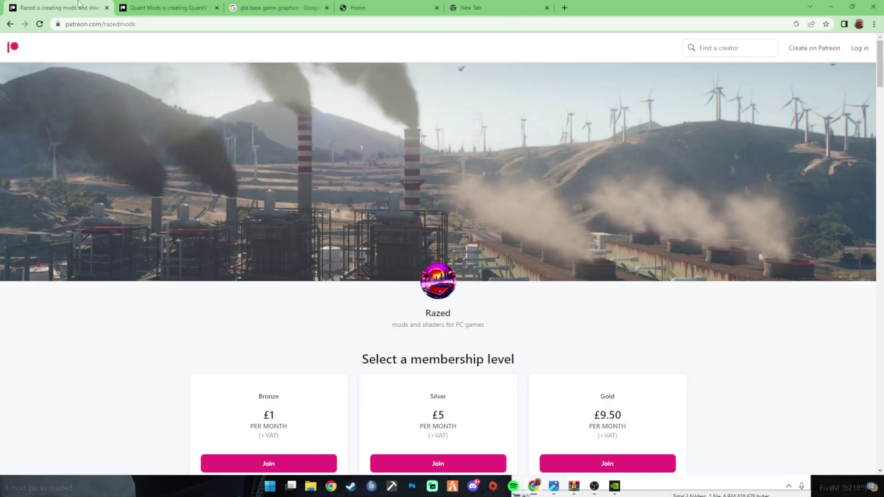
{"action": "scroll", "coordinate": [544, 351], "scroll_direction": "down", "scroll_amount": 3}
{"action": "scroll", "coordinate": [555, 420], "scroll_direction": "down", "scroll_amount": 4}
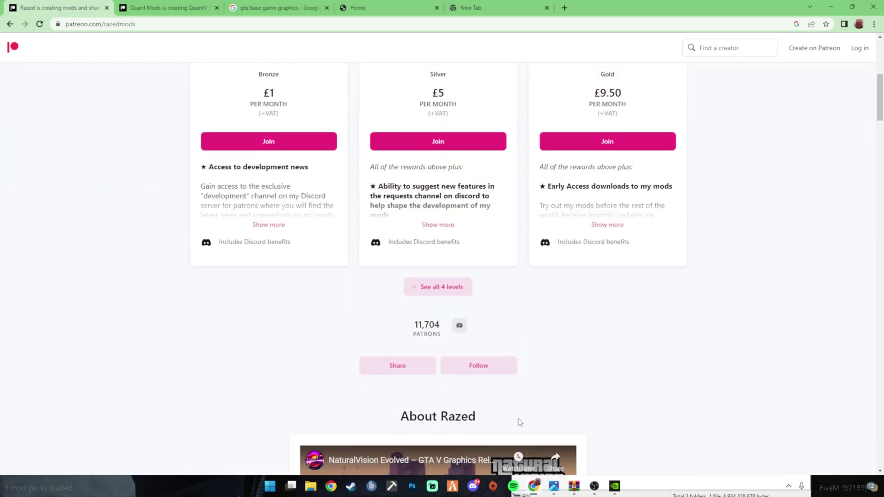
{"action": "scroll", "coordinate": [511, 423], "scroll_direction": "up", "scroll_amount": 4}
{"action": "scroll", "coordinate": [524, 351], "scroll_direction": "down", "scroll_amount": 1}
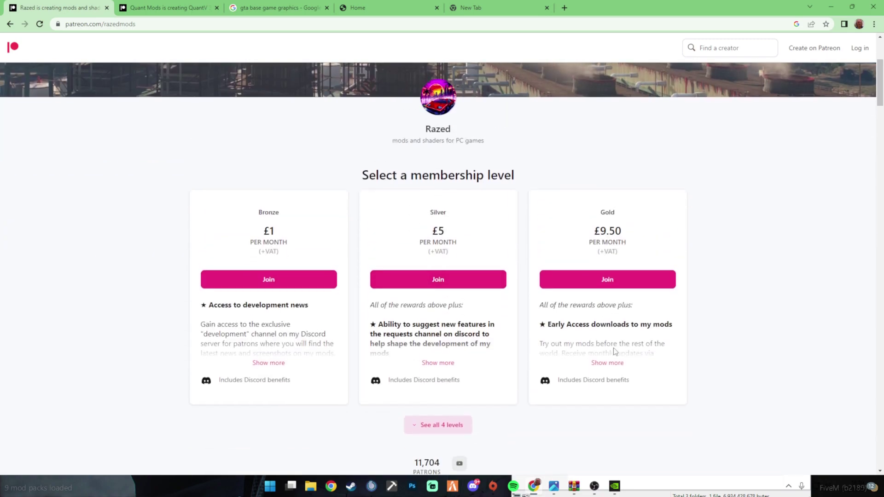
{"action": "left_click", "coordinate": [613, 364]}
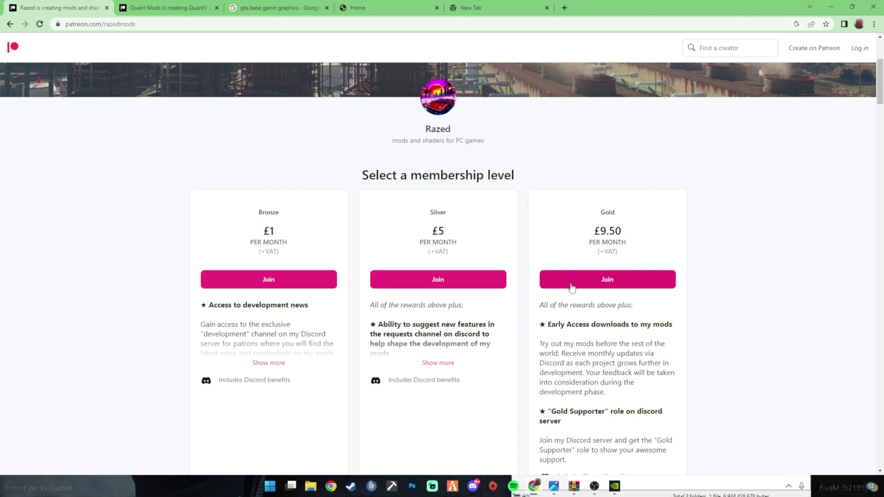
{"action": "left_click_drag", "start_coordinate": [579, 225], "coordinate": [652, 373]}
{"action": "left_click", "coordinate": [653, 372]}
{"action": "scroll", "coordinate": [419, 189], "scroll_direction": "down", "scroll_amount": 2}
Step: Compare Quant Mods' tier prices, highlighting the £9.50 lvl3 All Access Patron tier
{"action": "left_click", "coordinate": [174, 5]}
{"action": "scroll", "coordinate": [404, 357], "scroll_direction": "up", "scroll_amount": 15}
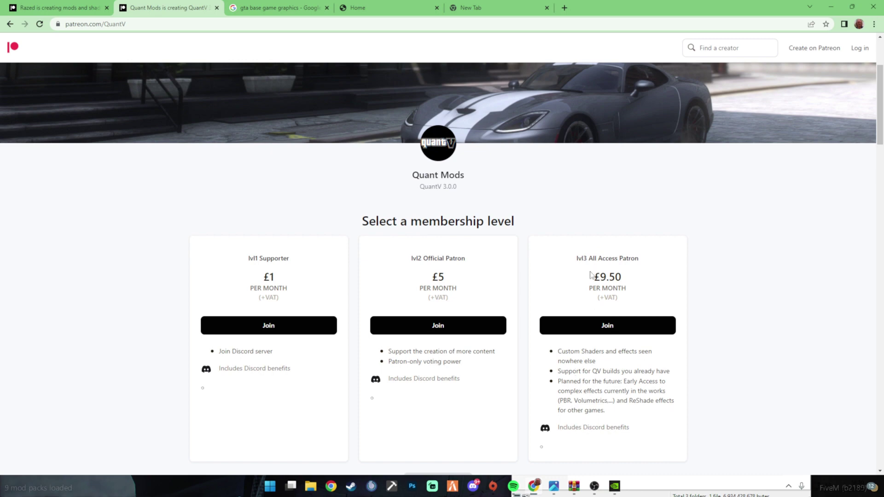
{"action": "left_click_drag", "start_coordinate": [589, 275], "coordinate": [641, 316]}
{"action": "left_click", "coordinate": [641, 315]}
{"action": "left_click", "coordinate": [59, 5]}
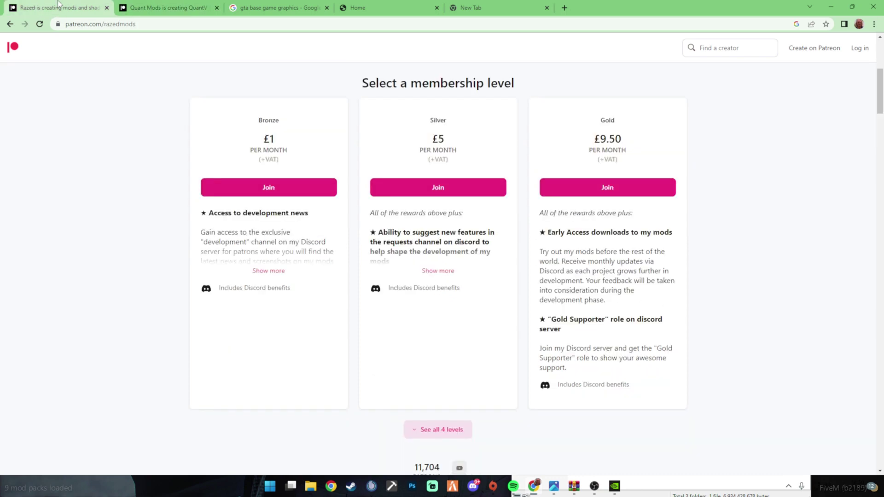
{"action": "left_click", "coordinate": [167, 4]}
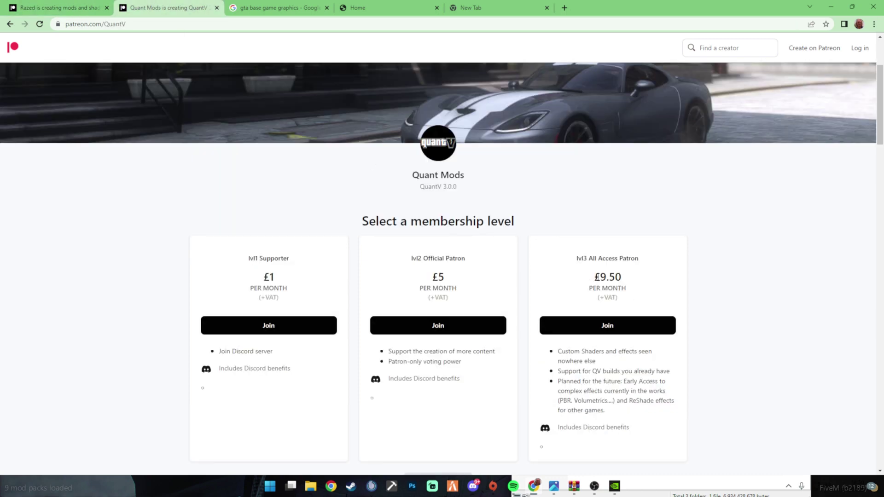
{"action": "mouse_move", "coordinate": [589, 271]}
{"action": "left_mouse_down"}
{"action": "mouse_move", "coordinate": [631, 296]}
{"action": "mouse_move", "coordinate": [578, 272]}
{"action": "left_mouse_up"}
{"action": "left_click", "coordinate": [628, 302]}
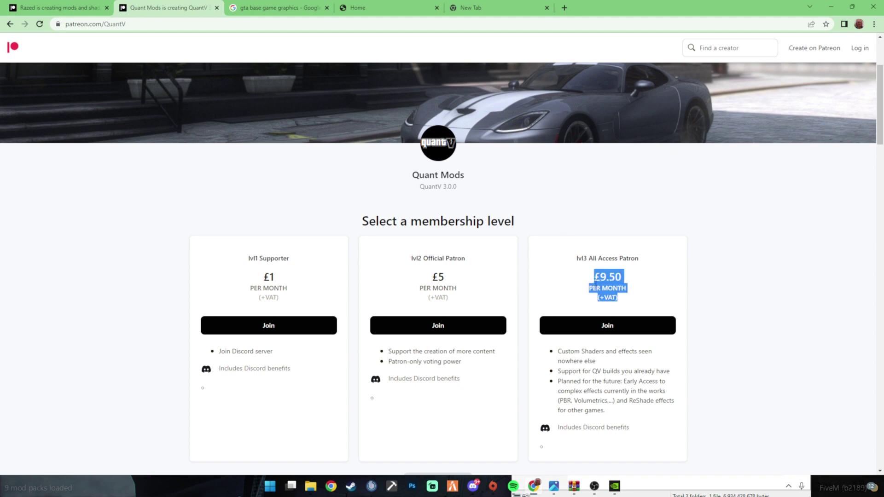
{"action": "left_click", "coordinate": [598, 284]}
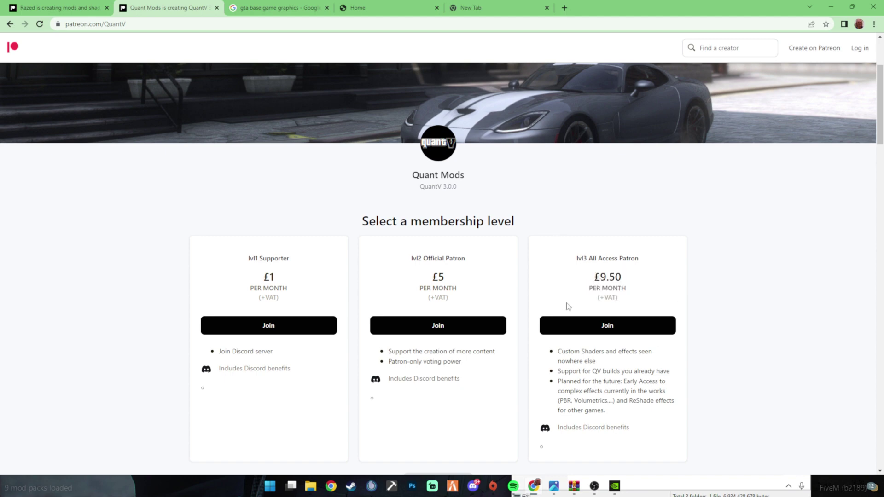
{"action": "left_click_drag", "start_coordinate": [567, 244], "coordinate": [640, 291]}
Step: Recheck Razed's page, then settle on the Quant Mods QuantV tier list
{"action": "left_click", "coordinate": [3, 6]}
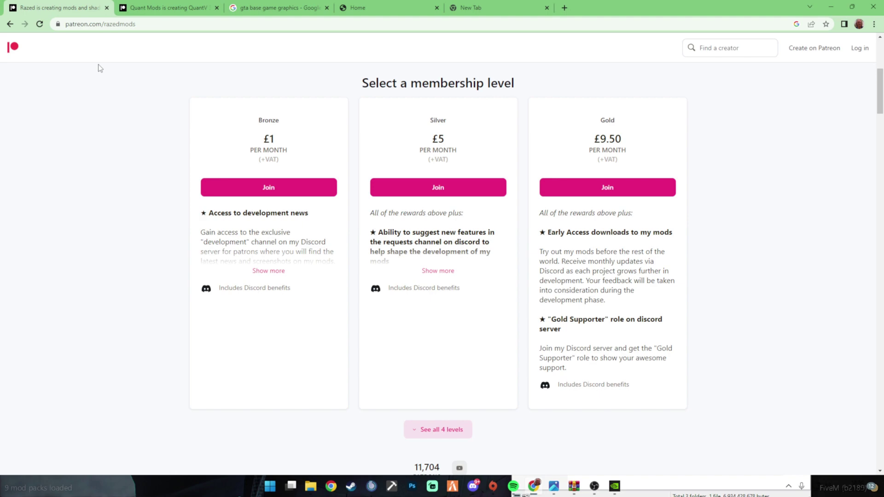
{"action": "scroll", "coordinate": [366, 303], "scroll_direction": "up", "scroll_amount": 5}
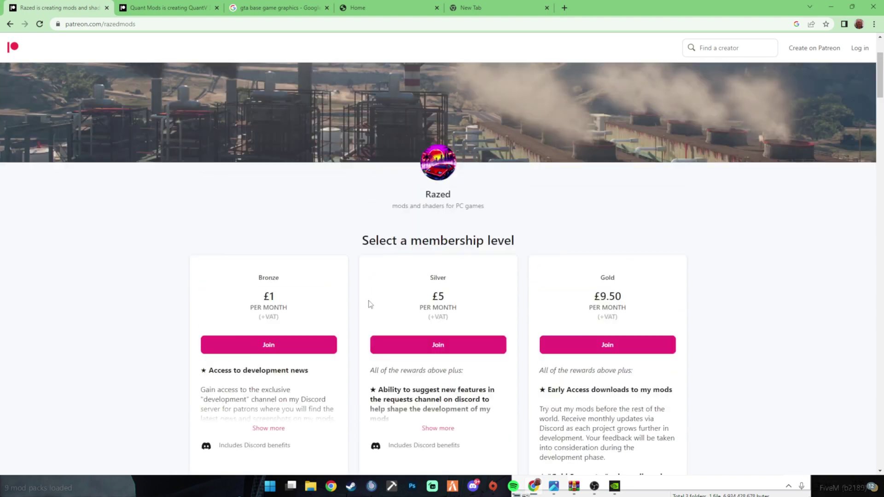
{"action": "left_click", "coordinate": [138, 8]}
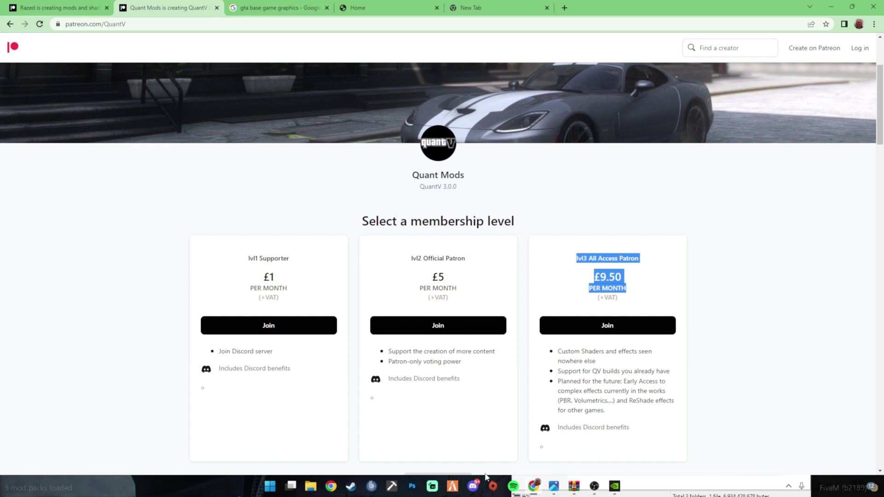
{"action": "left_click", "coordinate": [414, 159]}
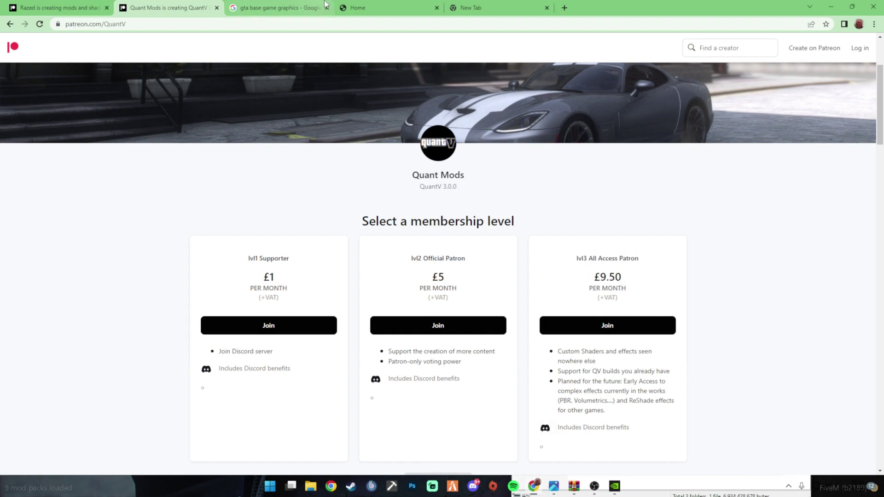
Step: Look over the ReShade homepage, then return to Razed's Patreon tiers
{"action": "left_click", "coordinate": [361, 8]}
{"action": "scroll", "coordinate": [366, 293], "scroll_direction": "down", "scroll_amount": 4}
{"action": "scroll", "coordinate": [382, 368], "scroll_direction": "up", "scroll_amount": 4}
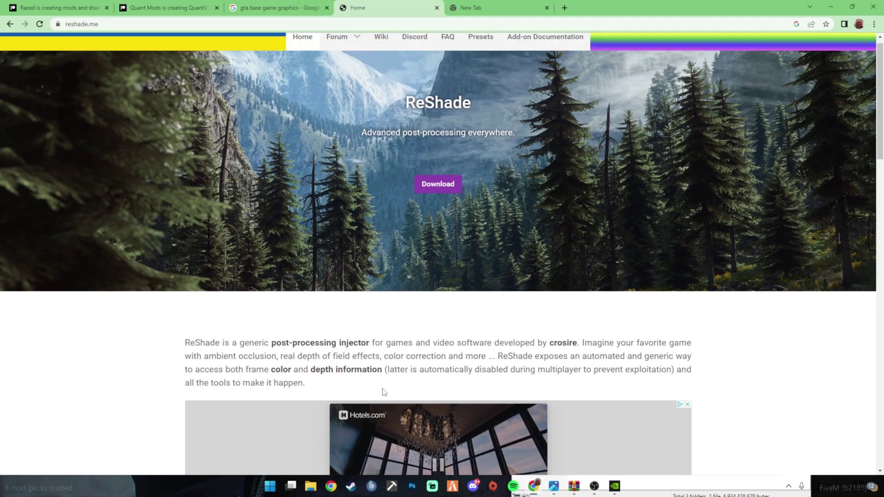
{"action": "scroll", "coordinate": [383, 400], "scroll_direction": "down", "scroll_amount": 12}
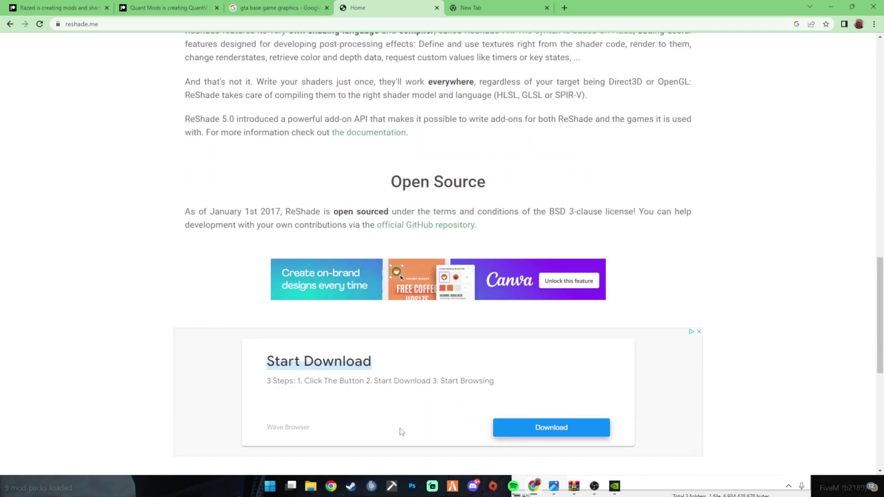
{"action": "scroll", "coordinate": [398, 429], "scroll_direction": "up", "scroll_amount": 12}
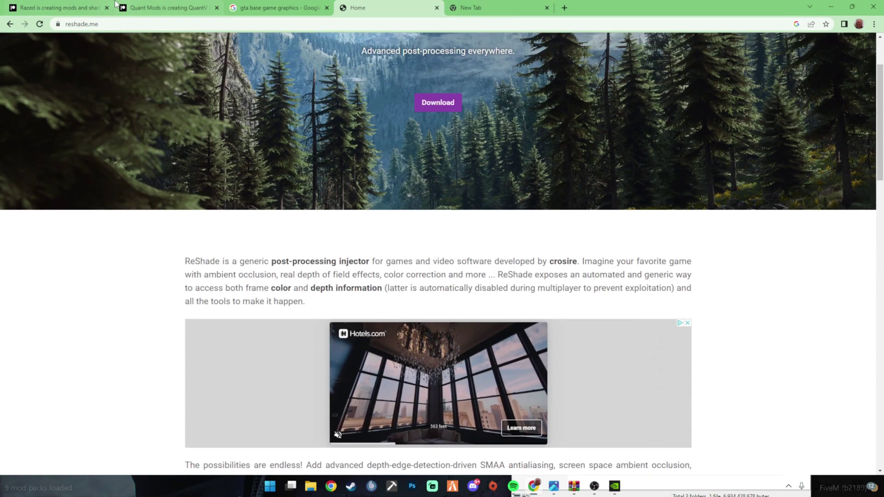
{"action": "left_click", "coordinate": [120, 6]}
{"action": "left_click", "coordinate": [49, 6]}
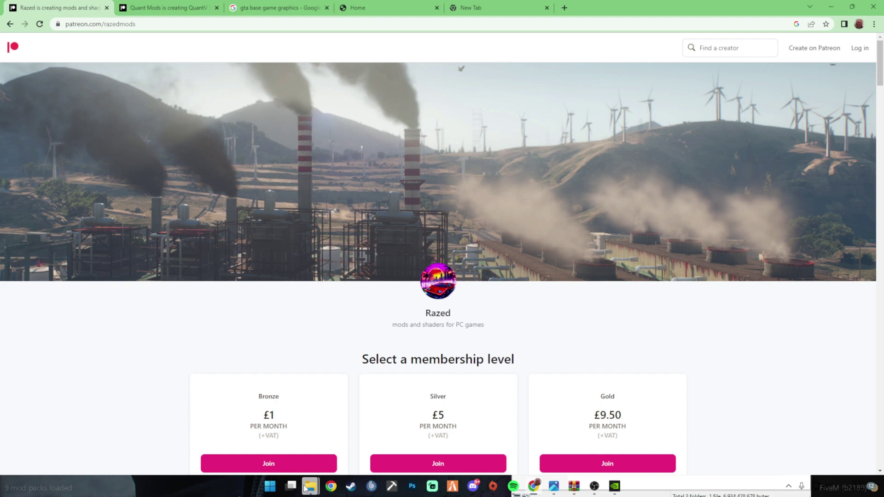
Step: Bring the Grand Theft Auto V folder window forward and move it right
{"action": "mouse_move", "coordinate": [305, 487]}
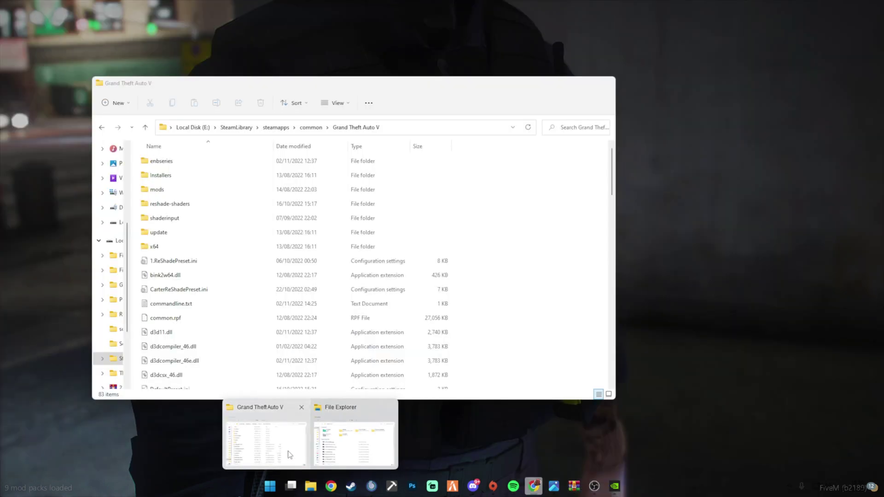
{"action": "left_click", "coordinate": [265, 435]}
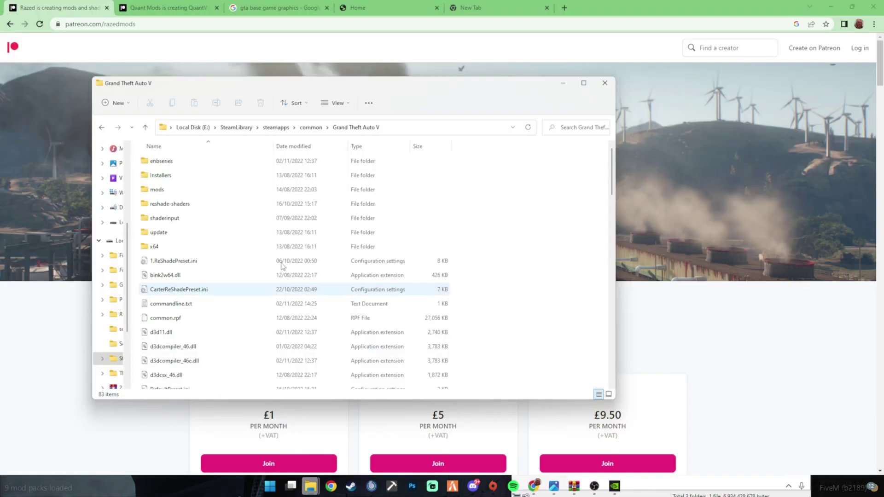
{"action": "key", "text": "alt+Tab"}
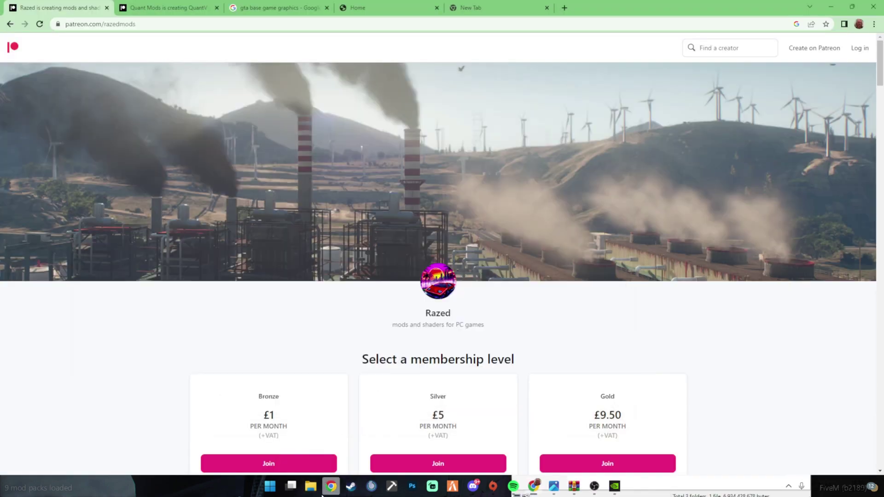
{"action": "mouse_move", "coordinate": [311, 486]}
{"action": "left_click", "coordinate": [297, 460]}
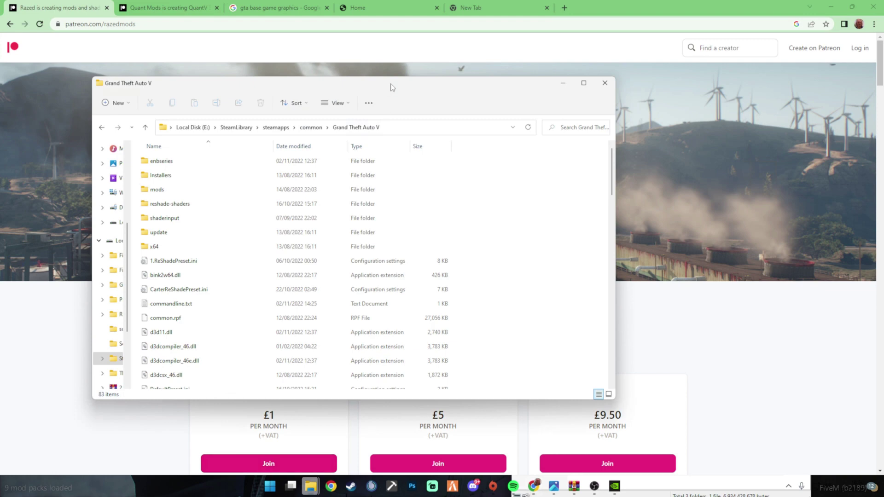
{"action": "left_click_drag", "start_coordinate": [391, 83], "coordinate": [467, 65]}
Step: In a second Explorer window, browse C:\Users\<profile>\AppData\Local\FiveM
{"action": "right_click", "coordinate": [308, 492]}
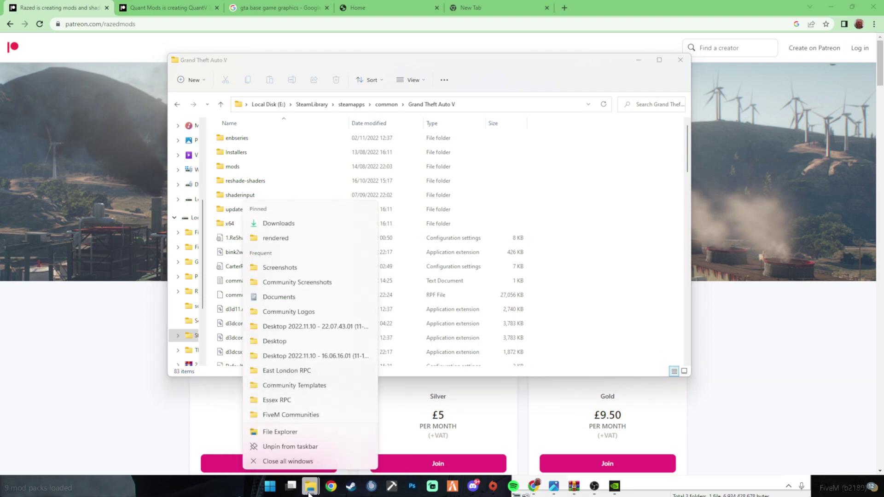
{"action": "left_click", "coordinate": [322, 430]}
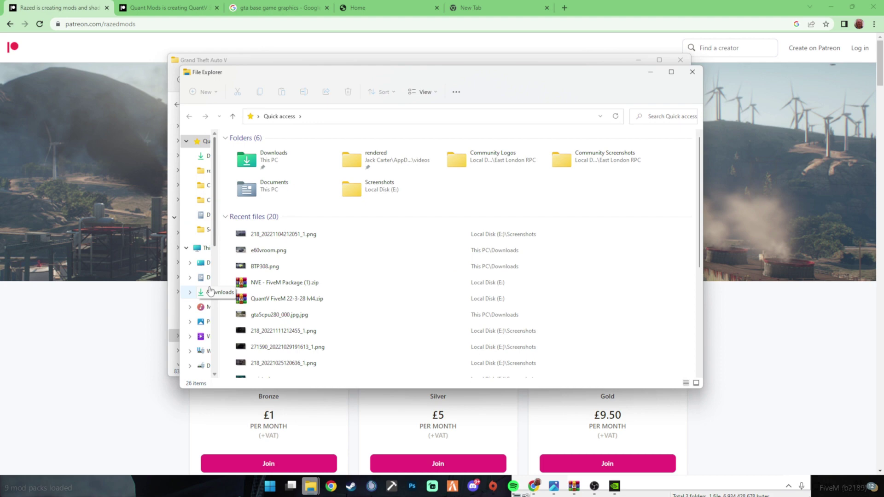
{"action": "scroll", "coordinate": [209, 285], "scroll_direction": "down", "scroll_amount": 1}
{"action": "left_click", "coordinate": [205, 318]}
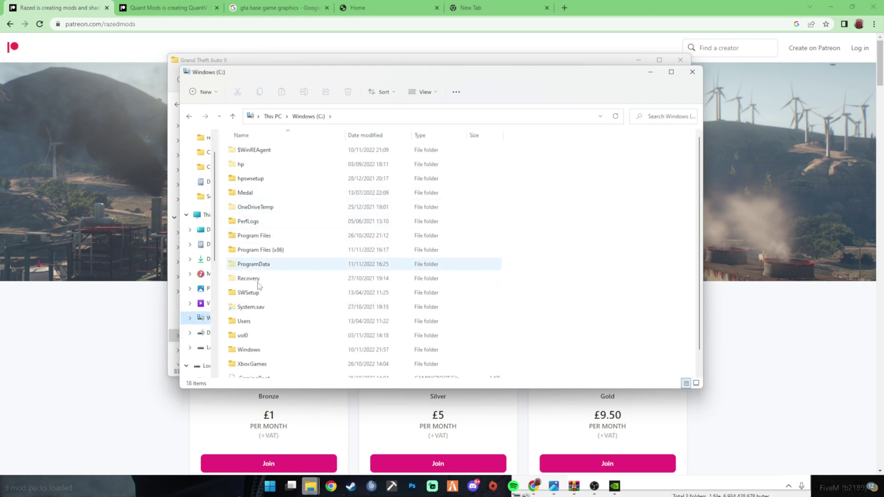
{"action": "scroll", "coordinate": [257, 294], "scroll_direction": "down", "scroll_amount": 1}
{"action": "double_click", "coordinate": [252, 301]}
{"action": "double_click", "coordinate": [261, 171]}
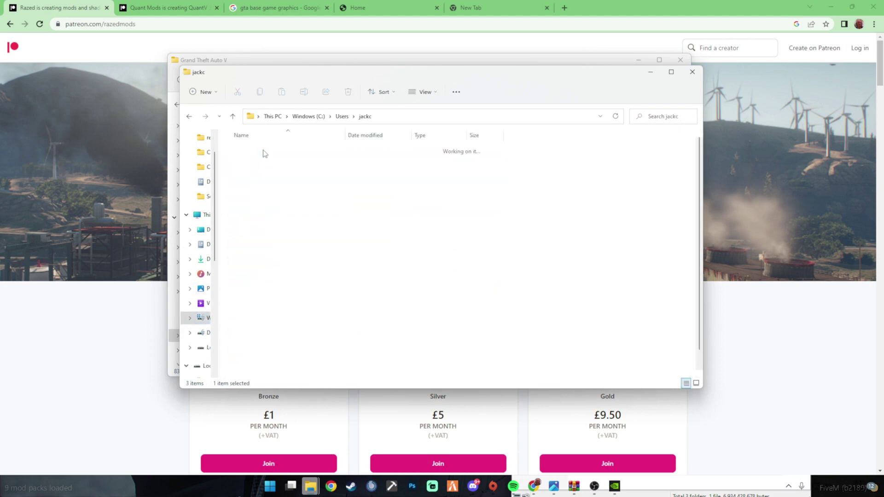
{"action": "double_click", "coordinate": [266, 213]}
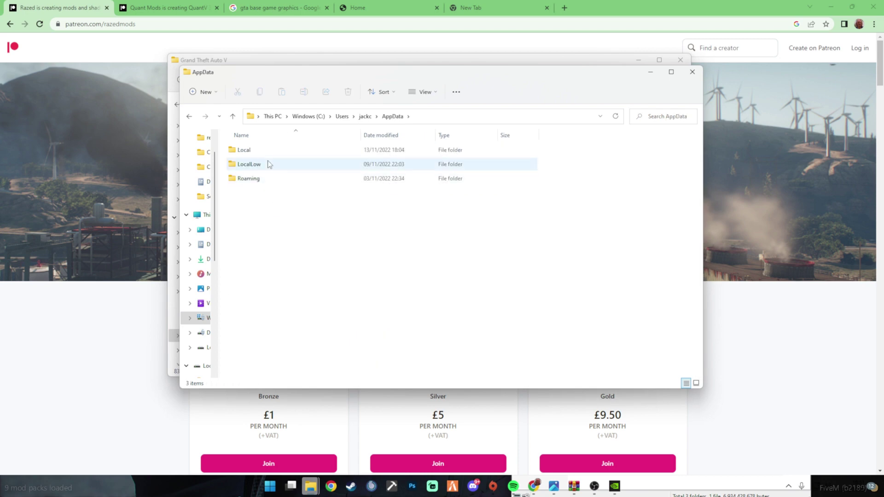
{"action": "double_click", "coordinate": [270, 150]}
{"action": "scroll", "coordinate": [278, 229], "scroll_direction": "down", "scroll_amount": 5}
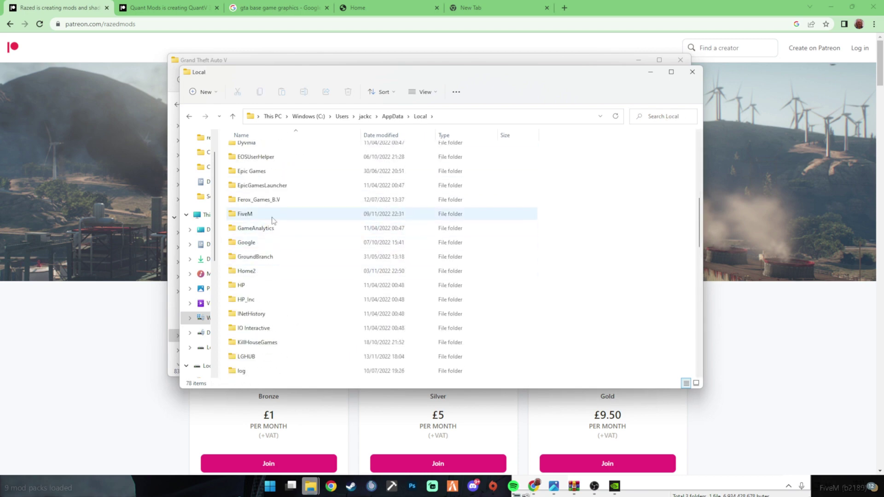
{"action": "double_click", "coordinate": [270, 214]}
Step: Open FiveM Application Data\mods, check its ten mod files, and return to the browser
{"action": "left_click_drag", "start_coordinate": [369, 76], "coordinate": [517, 139]}
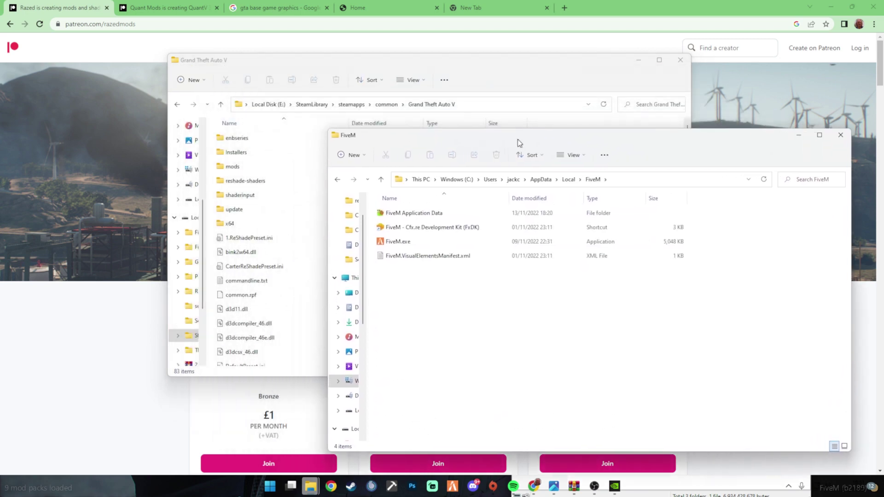
{"action": "double_click", "coordinate": [416, 213]}
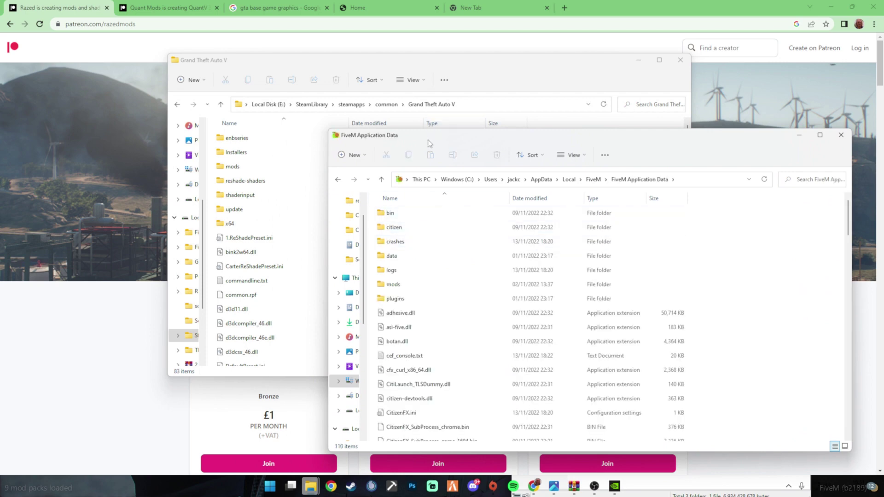
{"action": "left_click_drag", "start_coordinate": [428, 137], "coordinate": [457, 62]}
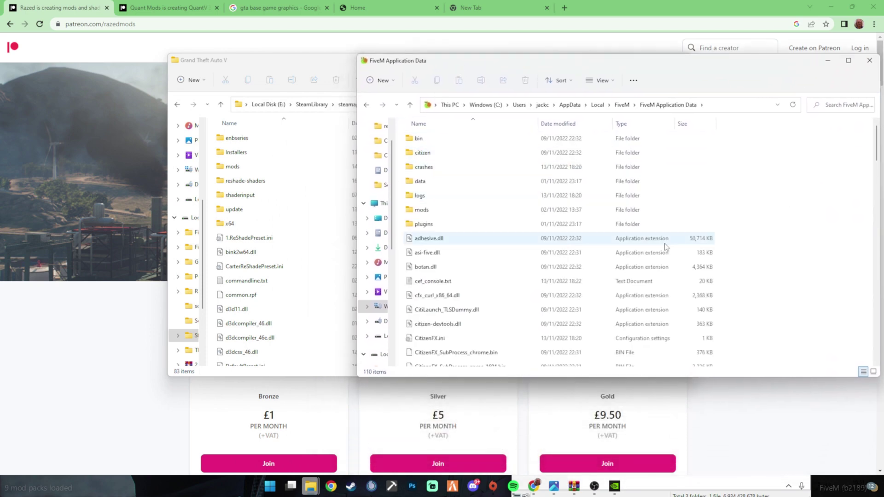
{"action": "double_click", "coordinate": [460, 210]}
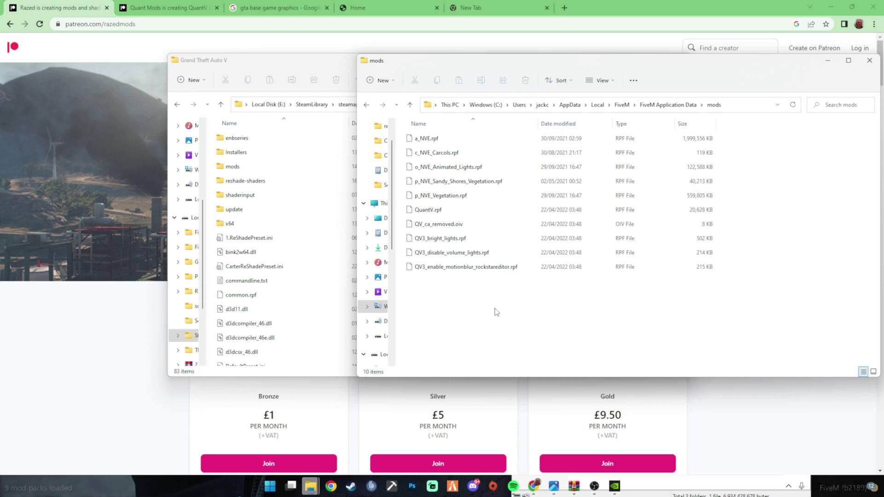
{"action": "left_click_drag", "start_coordinate": [495, 275], "coordinate": [653, 244]}
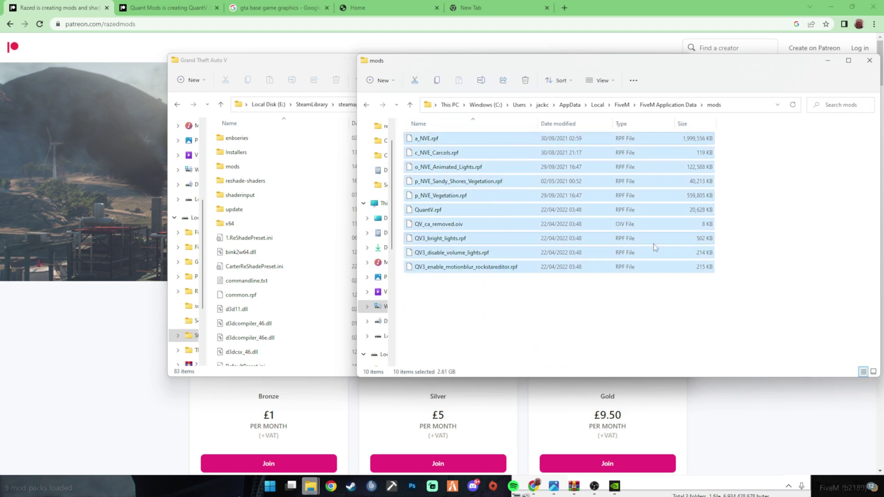
{"action": "left_click", "coordinate": [772, 201]}
{"action": "left_click_drag", "start_coordinate": [449, 64], "coordinate": [504, 93]}
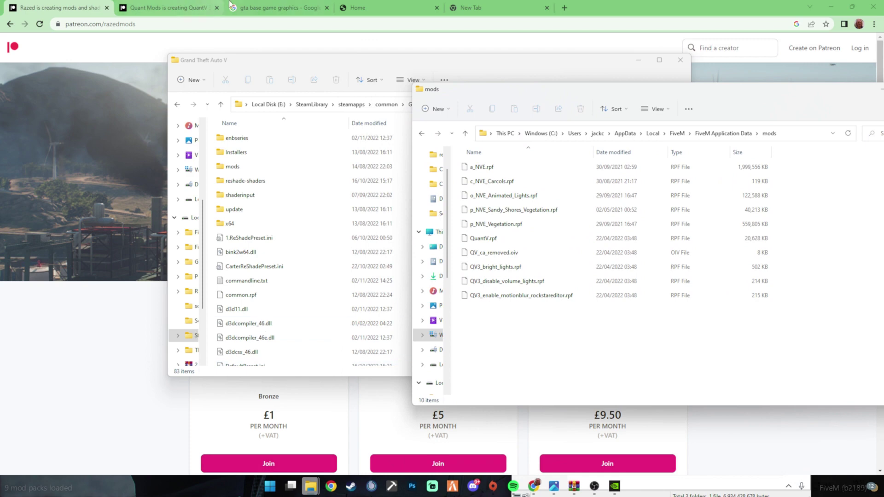
{"action": "left_click", "coordinate": [280, 7]}
Step: Search Google for 'oPEN IV' and open the OpenIV GTA Mod download page
{"action": "left_click", "coordinate": [132, 8]}
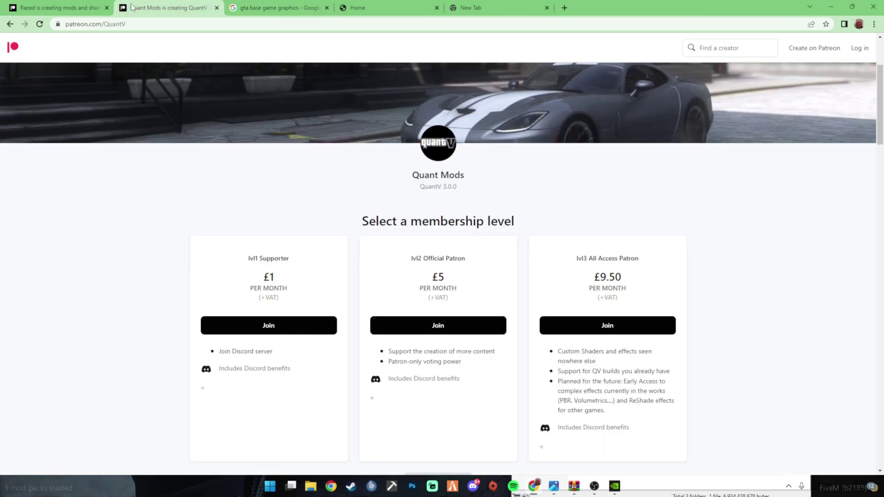
{"action": "left_click", "coordinate": [254, 10]}
{"action": "left_click", "coordinate": [248, 23]}
{"action": "type", "text": "o"}
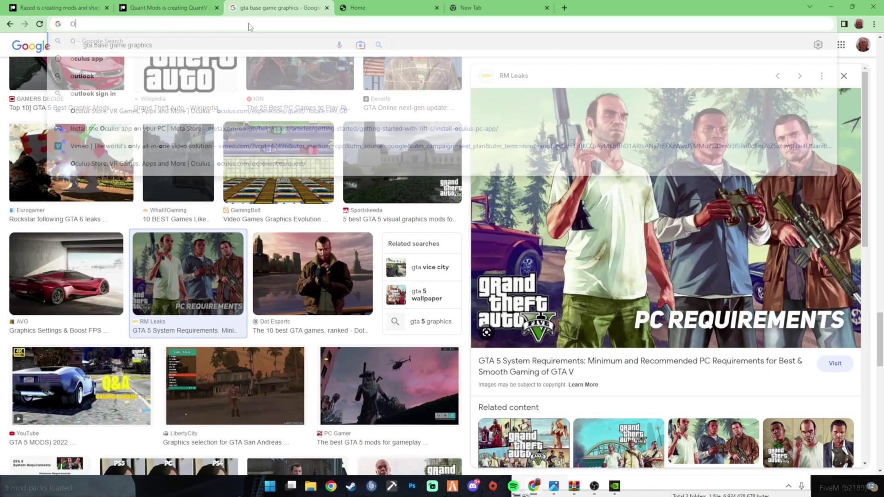
{"action": "type", "text": "PEN IV"}
{"action": "key", "text": "Return"}
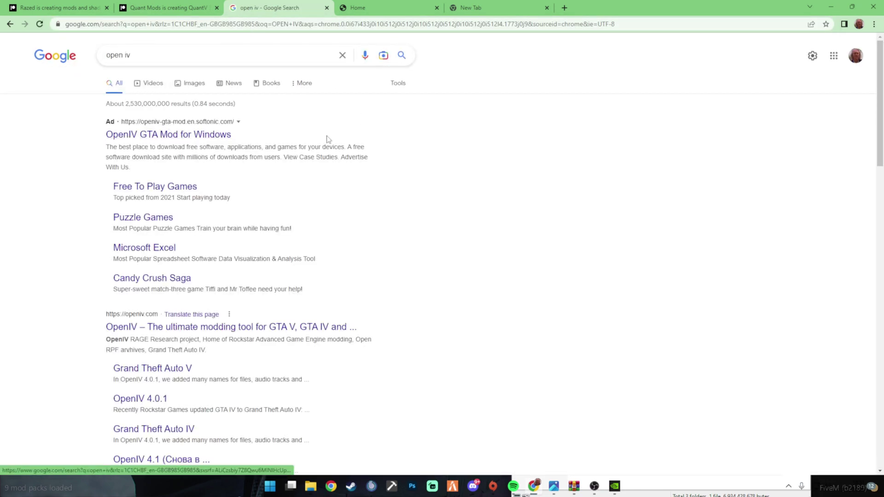
{"action": "left_click", "coordinate": [202, 135]}
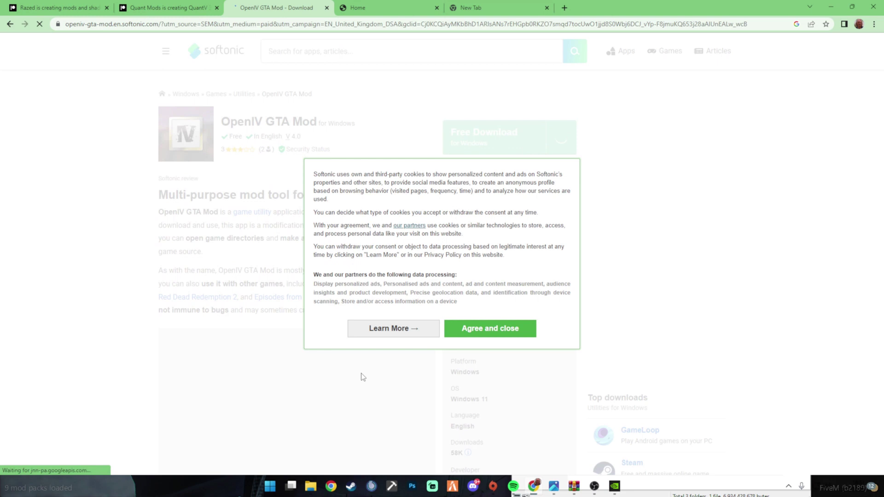
{"action": "left_click", "coordinate": [204, 6]}
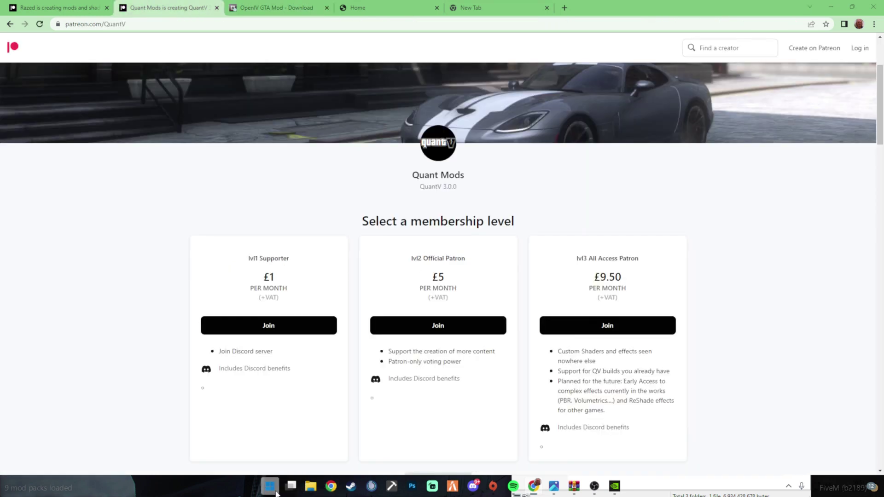
Step: Launch OpenIV from the Start menu search and open it for GTA V on Windows
{"action": "left_click", "coordinate": [276, 489]}
{"action": "type", "text": "OPENIV"}
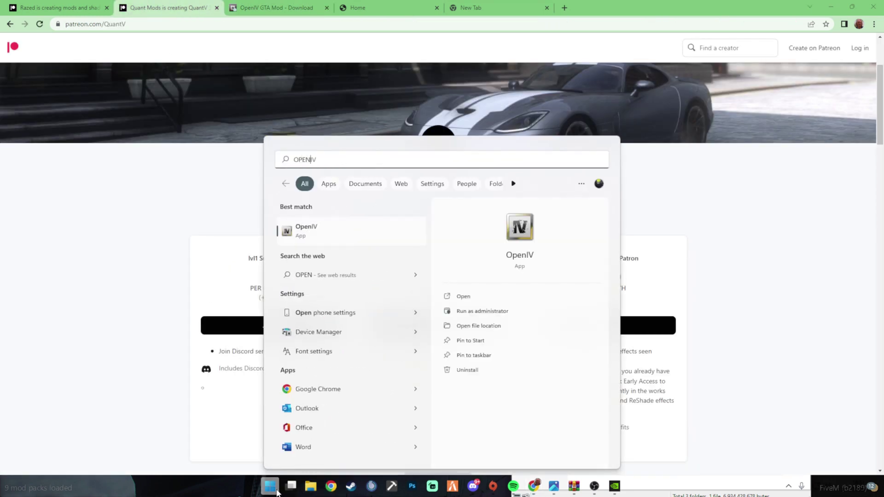
{"action": "left_click", "coordinate": [531, 296]}
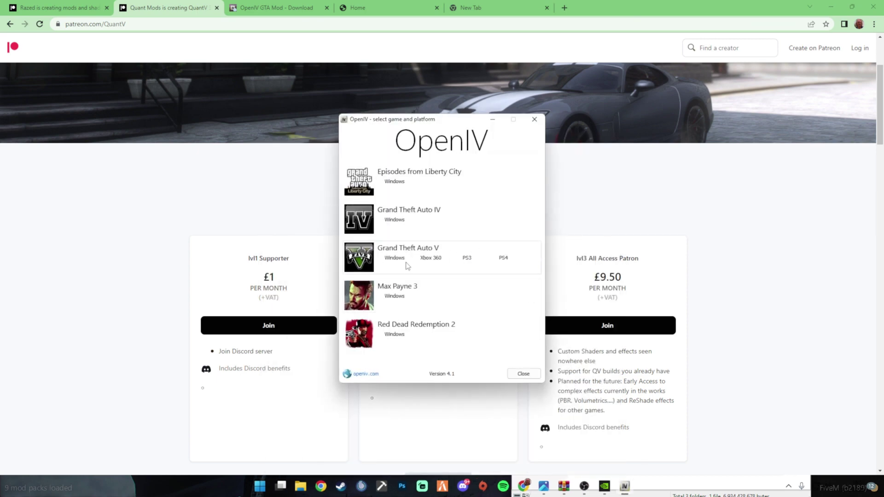
{"action": "left_click", "coordinate": [399, 259]}
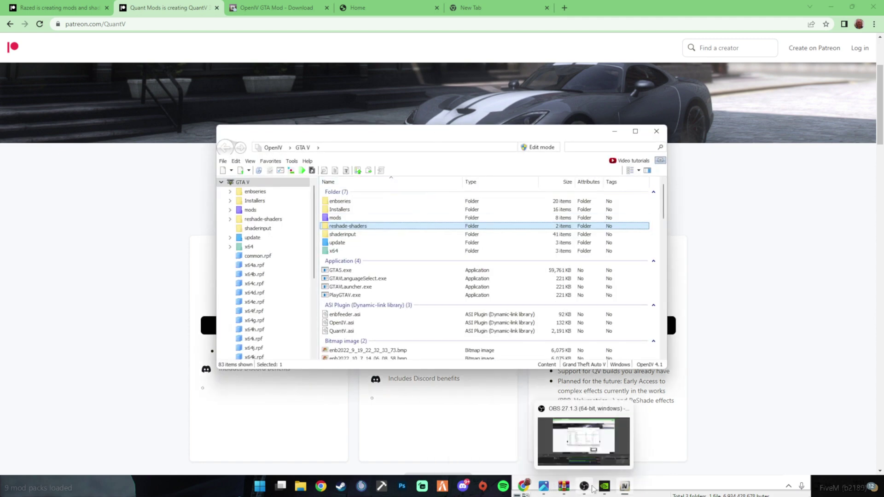
Step: Bring the QuantV FiveM archive forward and browse into _Install\FiveM Application Data
{"action": "mouse_move", "coordinate": [301, 488]}
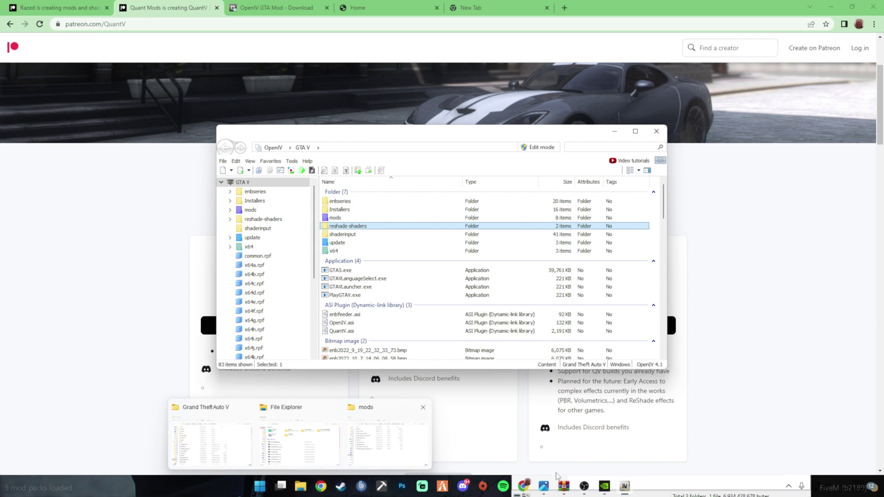
{"action": "mouse_move", "coordinate": [563, 486]}
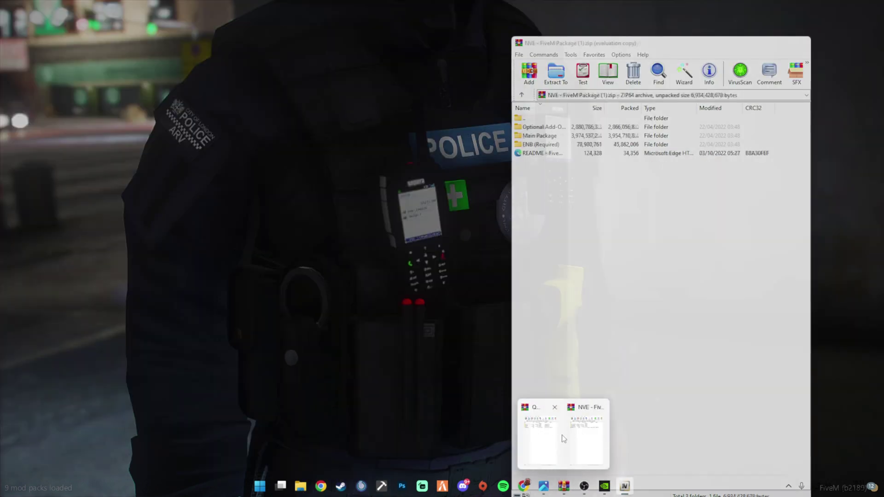
{"action": "left_click", "coordinate": [540, 435]}
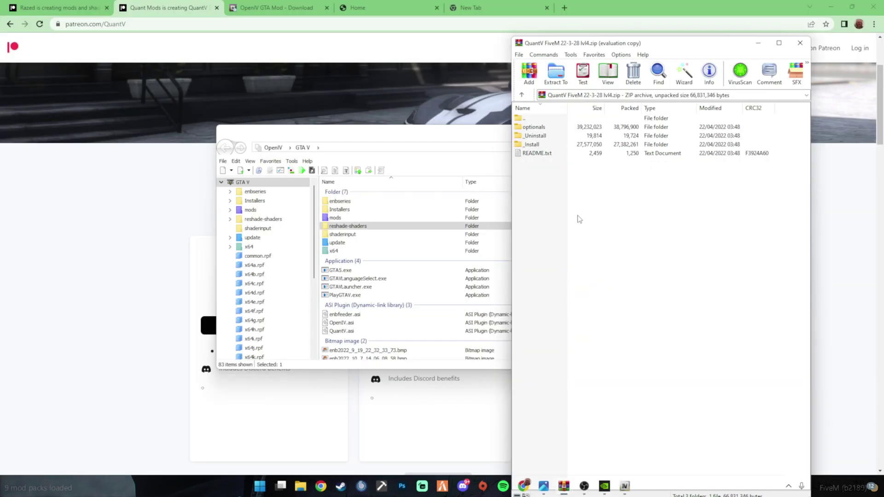
{"action": "left_click_drag", "start_coordinate": [617, 50], "coordinate": [615, 33]}
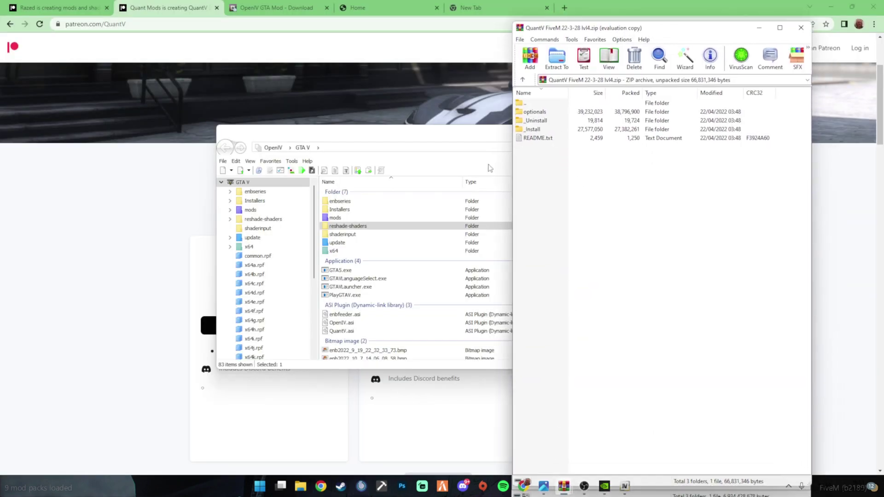
{"action": "double_click", "coordinate": [533, 129]}
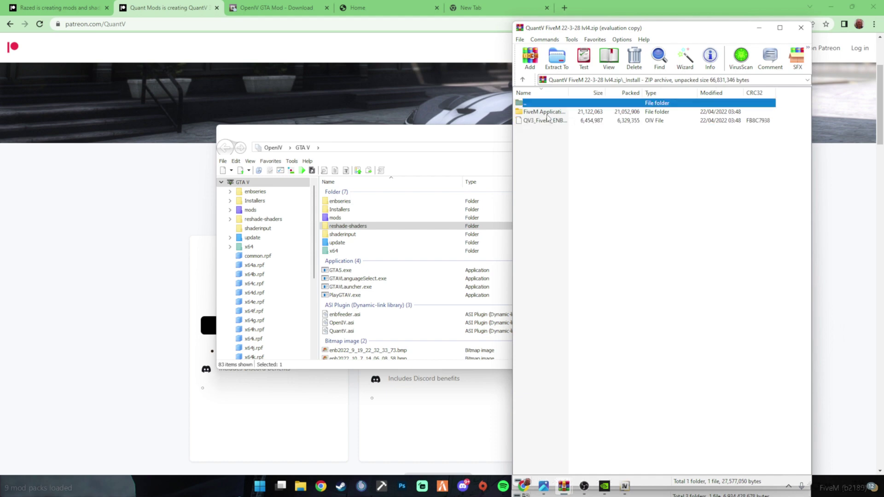
{"action": "left_click_drag", "start_coordinate": [551, 123], "coordinate": [529, 163]}
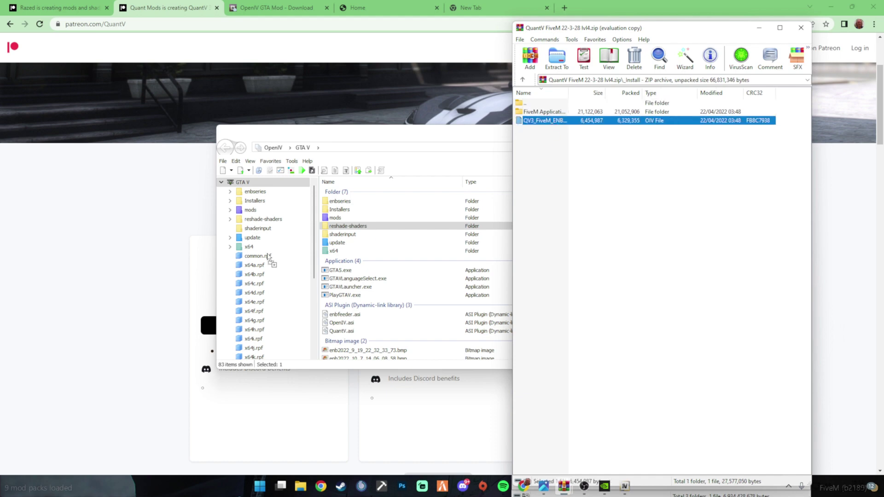
{"action": "double_click", "coordinate": [545, 112]}
{"action": "left_click_drag", "start_coordinate": [577, 31], "coordinate": [576, 45]}
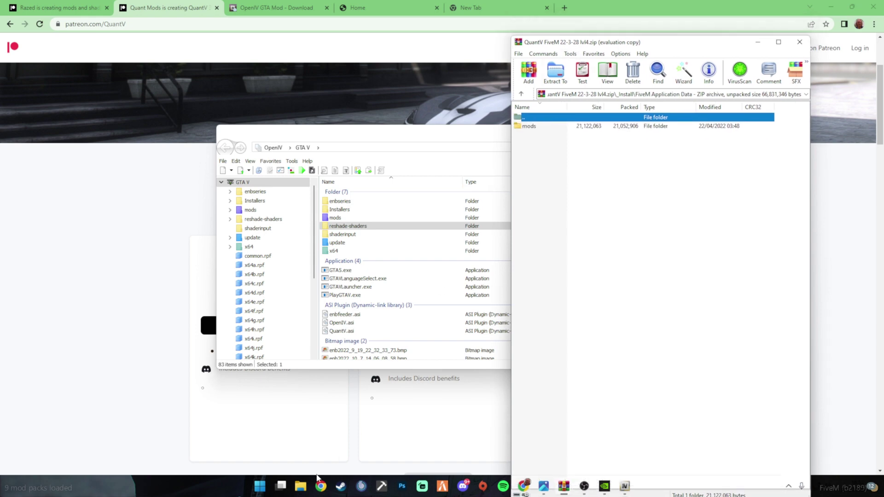
Step: Copy QuantV.rpf from the archive's mods folder into the FiveM mods folder
{"action": "mouse_move", "coordinate": [301, 484]}
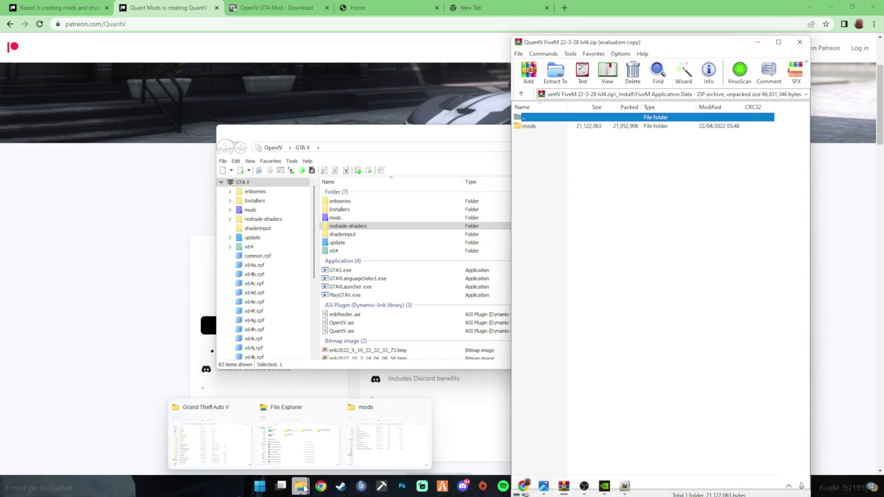
{"action": "left_click", "coordinate": [374, 456]}
{"action": "left_click_drag", "start_coordinate": [543, 85], "coordinate": [182, 134]}
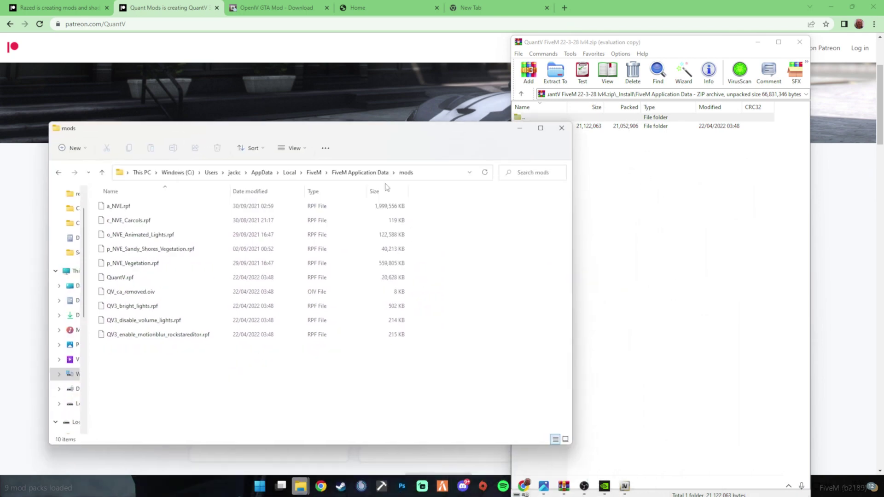
{"action": "left_click", "coordinate": [524, 142]}
{"action": "double_click", "coordinate": [519, 129]}
{"action": "left_click_drag", "start_coordinate": [534, 127], "coordinate": [547, 166]}
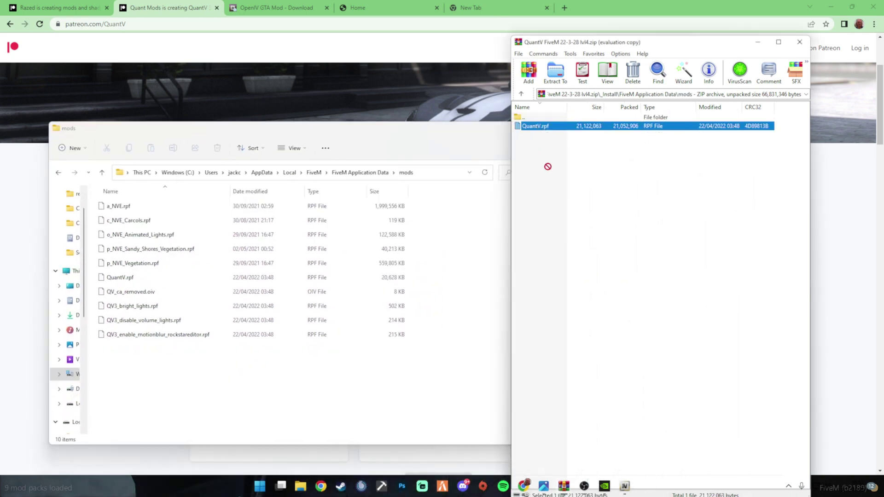
Step: Back out to the archive root and open optionals\ENB performance-quality presets
{"action": "double_click", "coordinate": [535, 117]}
{"action": "double_click", "coordinate": [535, 117]}
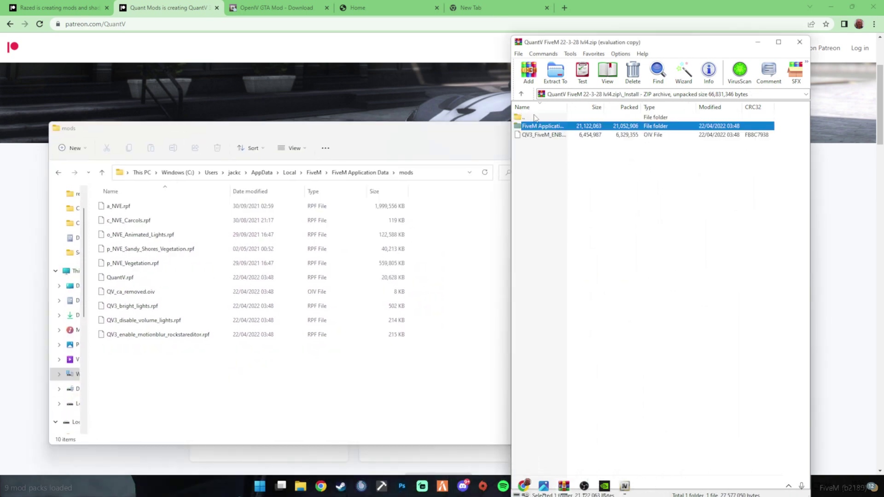
{"action": "double_click", "coordinate": [535, 118]}
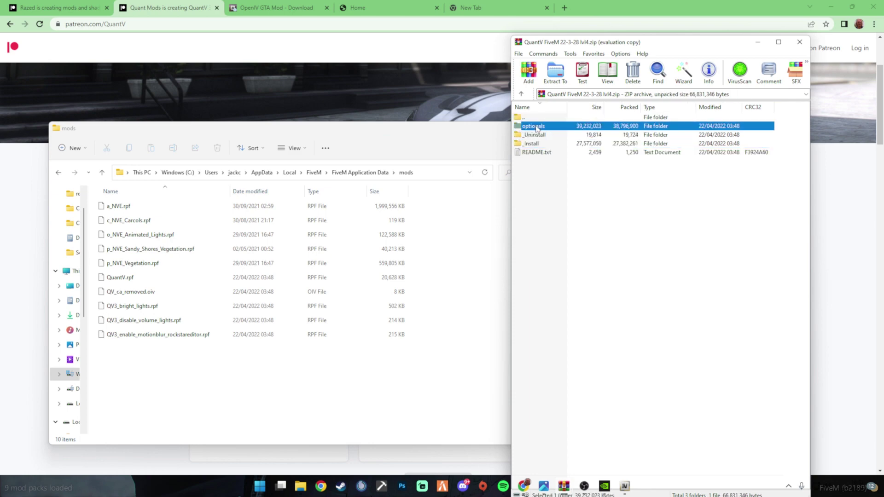
{"action": "double_click", "coordinate": [533, 126]}
{"action": "double_click", "coordinate": [520, 135]}
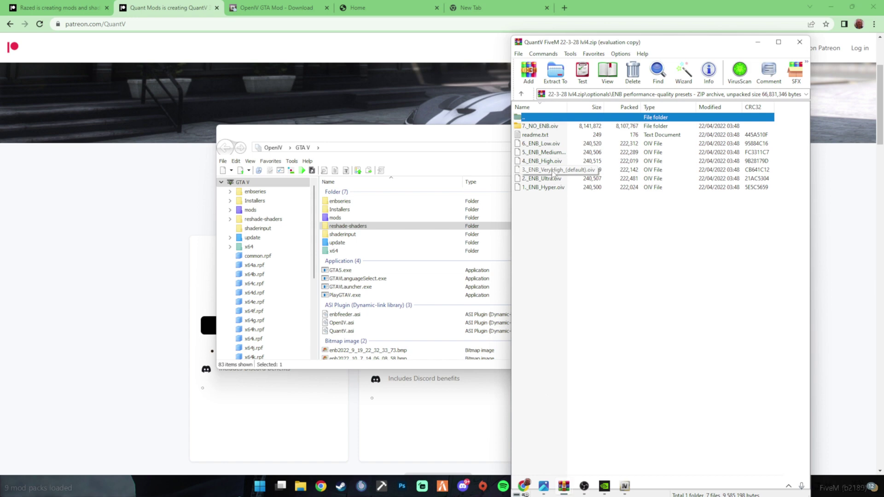
Step: Install 3_ENB_VeryHigh_(default).oiv into the GTA V game folder through OpenIV's Package Installer
{"action": "left_click_drag", "start_coordinate": [552, 172], "coordinate": [275, 279]}
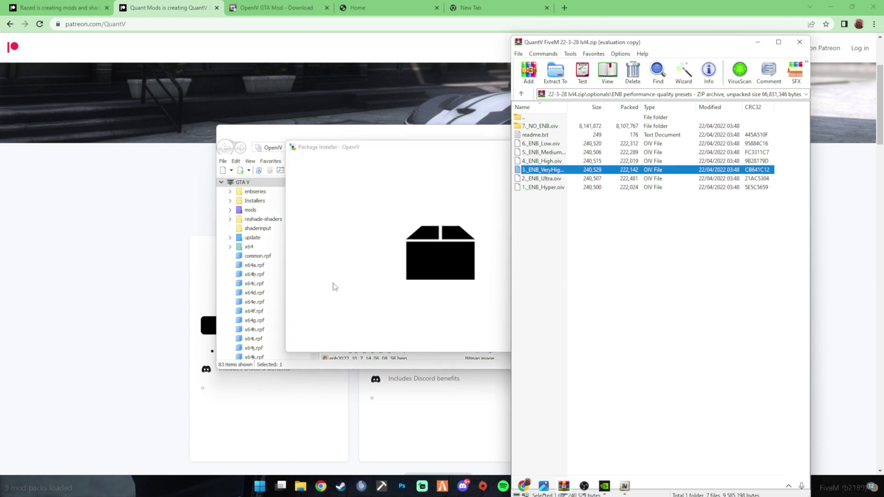
{"action": "left_click_drag", "start_coordinate": [610, 43], "coordinate": [741, 71]}
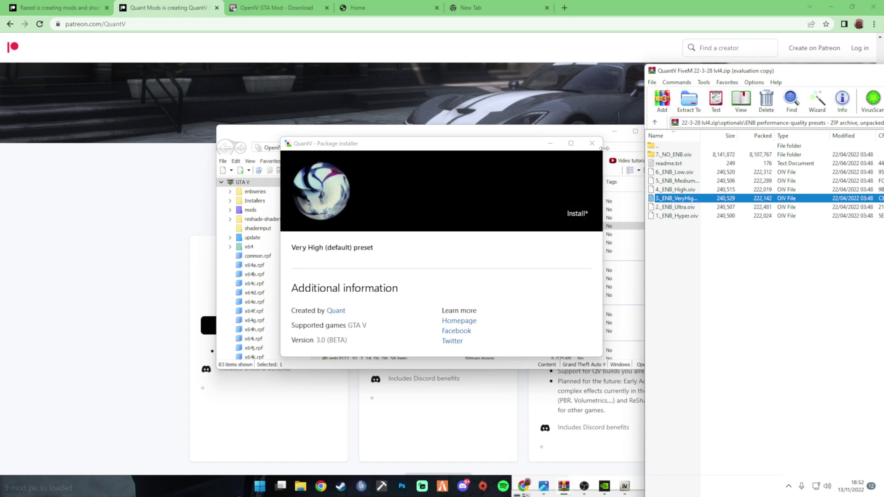
{"action": "left_click", "coordinate": [578, 213]}
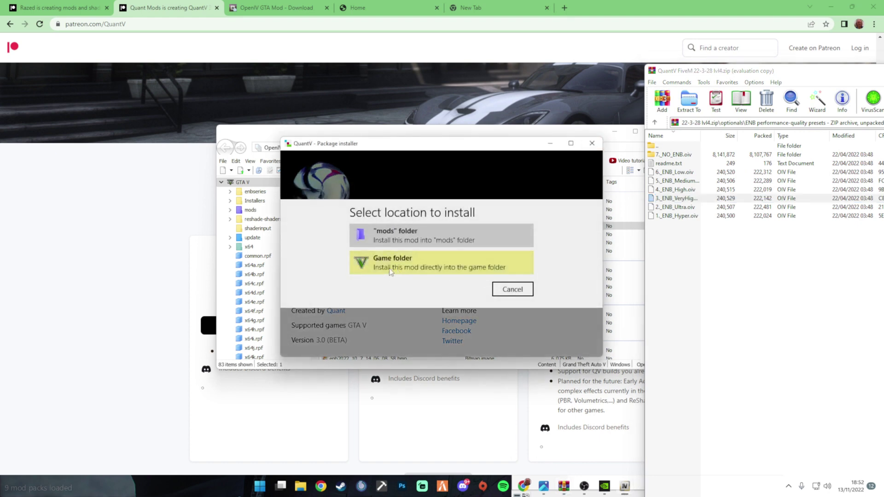
{"action": "left_click", "coordinate": [472, 268]}
{"action": "left_click", "coordinate": [592, 143]}
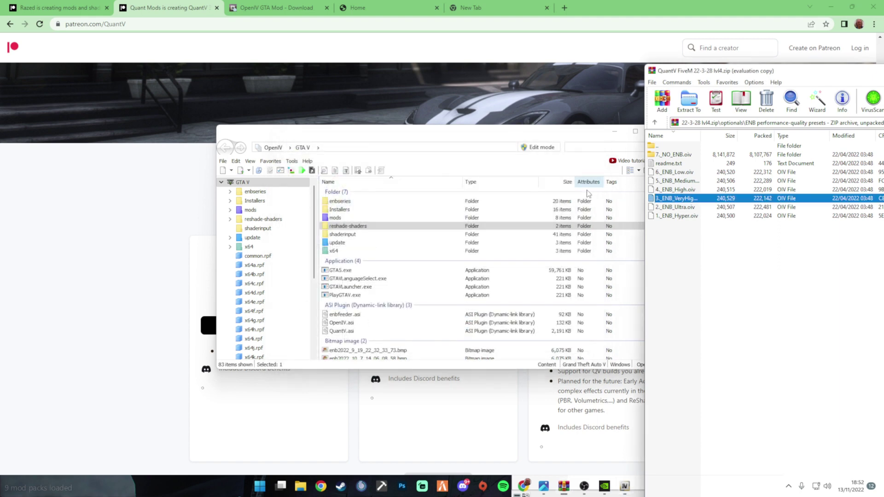
Step: Browse to the archive's Optional presets folder and close OpenIV
{"action": "double_click", "coordinate": [659, 146]}
{"action": "left_click_drag", "start_coordinate": [681, 70], "coordinate": [649, 78]}
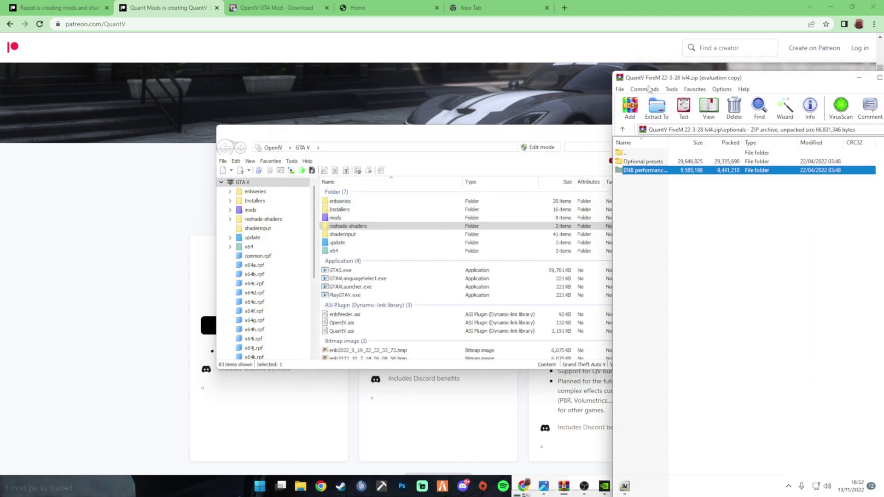
{"action": "double_click", "coordinate": [654, 162]}
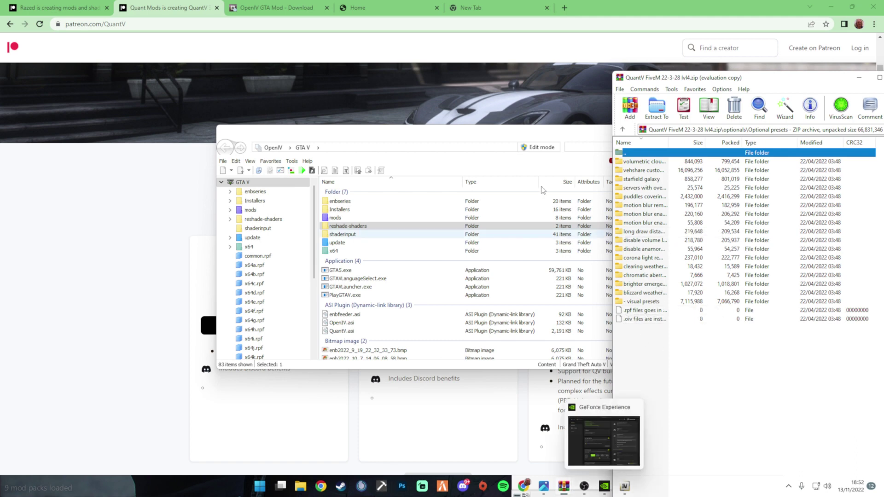
{"action": "left_click_drag", "start_coordinate": [535, 134], "coordinate": [499, 140]}
{"action": "left_click", "coordinate": [528, 144]}
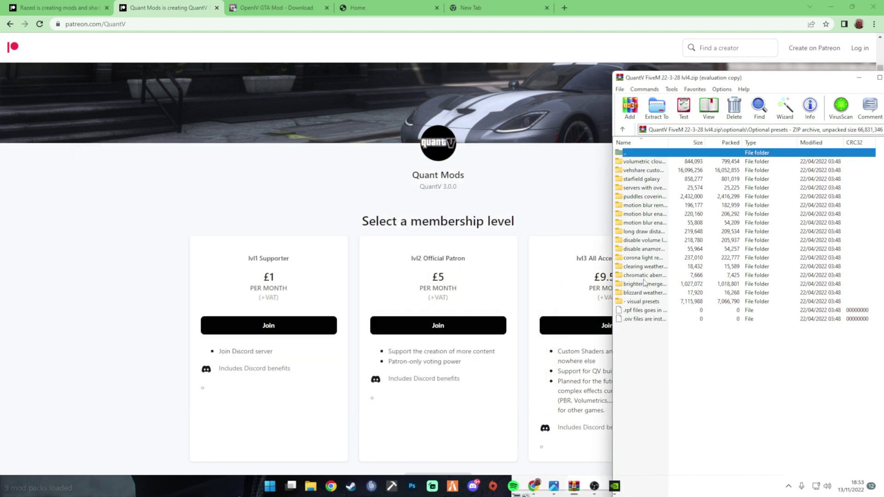
Step: Copy the disable anamorphic lens preset's .rpf file into the FiveM mods folder
{"action": "left_click", "coordinate": [311, 485]}
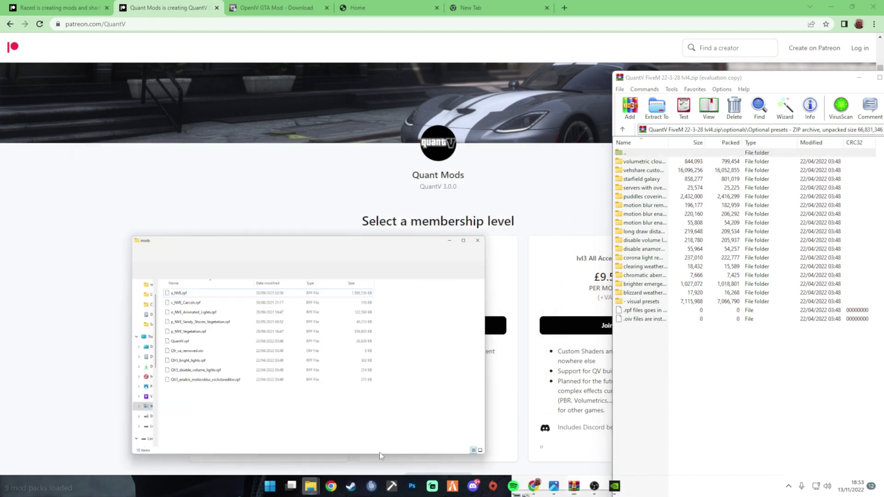
{"action": "left_click_drag", "start_coordinate": [317, 133], "coordinate": [350, 128]}
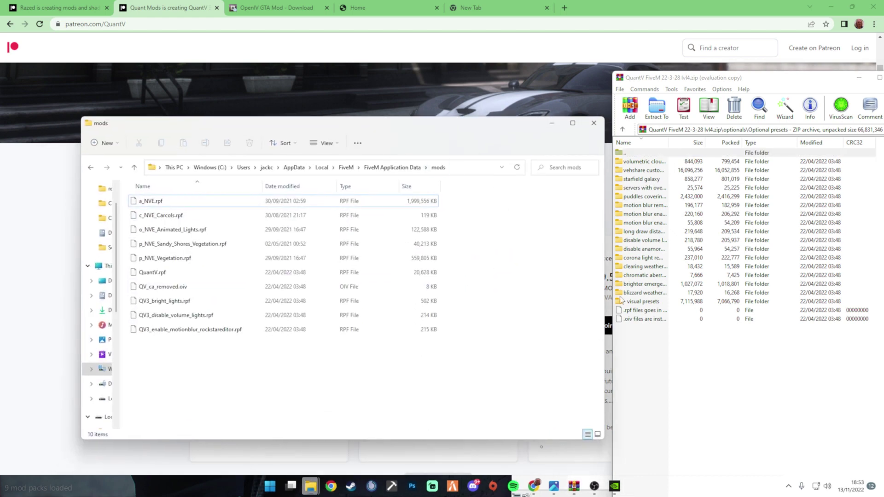
{"action": "double_click", "coordinate": [660, 251]}
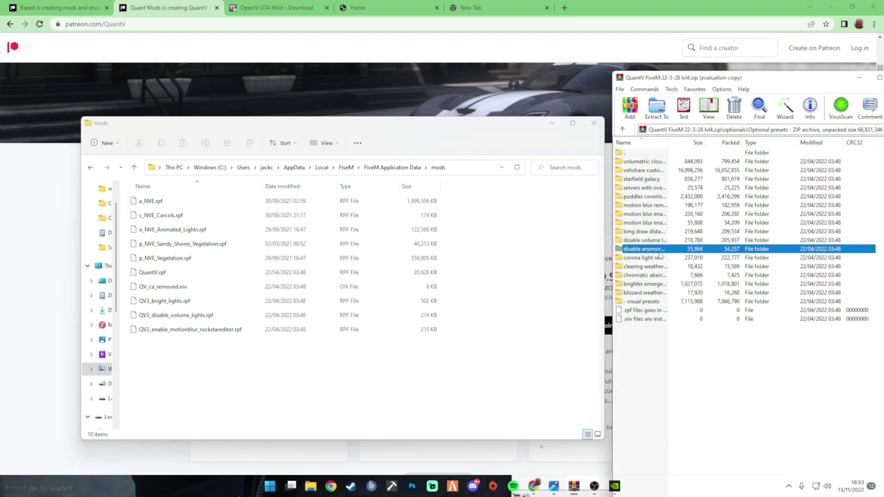
{"action": "double_click", "coordinate": [674, 162]}
{"action": "double_click", "coordinate": [675, 165]}
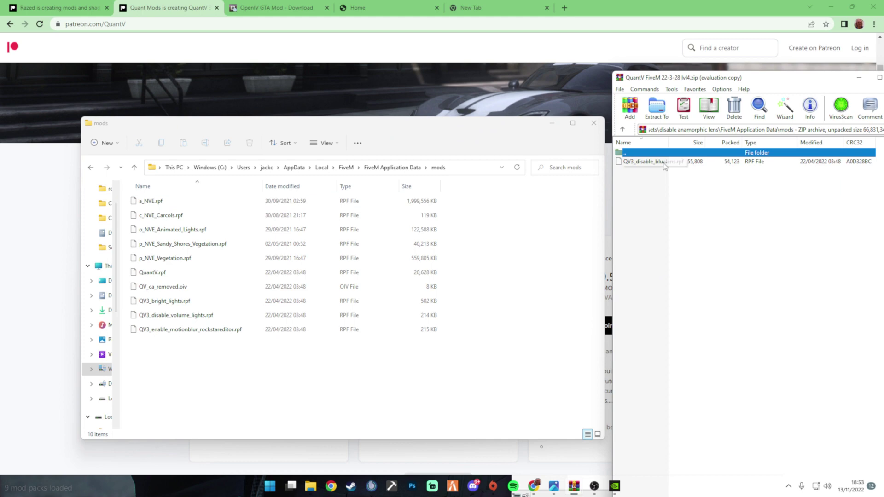
{"action": "left_click_drag", "start_coordinate": [664, 165], "coordinate": [649, 216]}
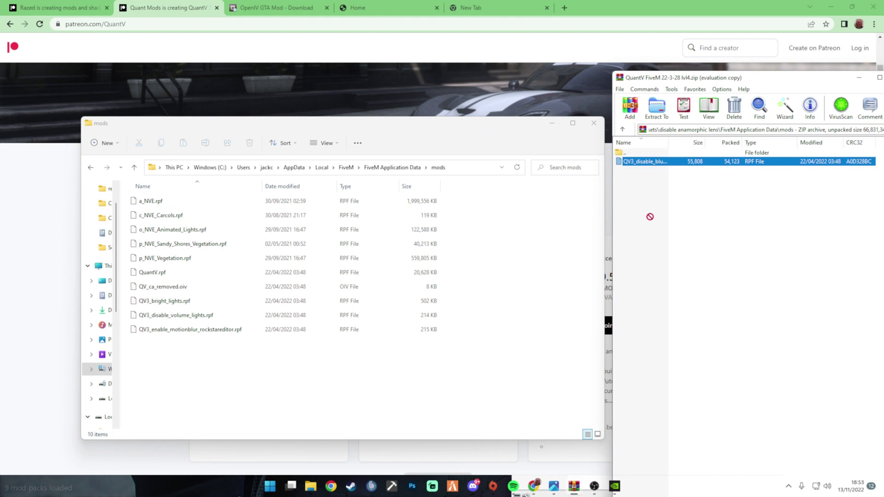
Step: Back out of the preset folders and close the QuantV archive
{"action": "double_click", "coordinate": [644, 153]}
{"action": "double_click", "coordinate": [645, 153]}
{"action": "double_click", "coordinate": [644, 153]}
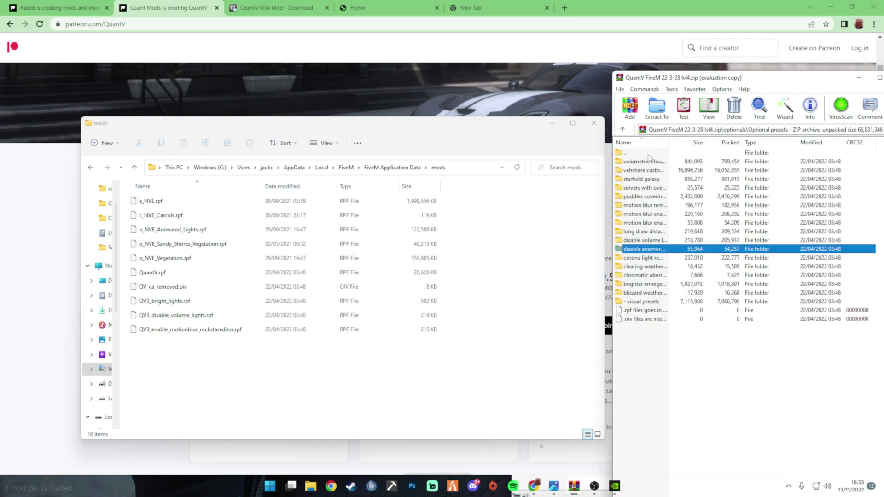
{"action": "left_click_drag", "start_coordinate": [706, 83], "coordinate": [487, 69]}
{"action": "left_click", "coordinate": [645, 69]}
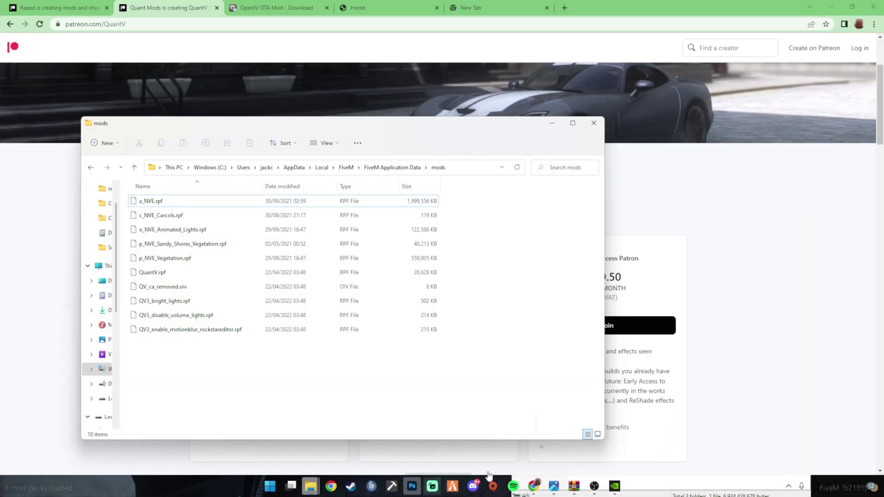
Step: Bring the NVE package archive forward and inspect ENB (Required) and Main Package\mods
{"action": "left_click", "coordinate": [575, 487]}
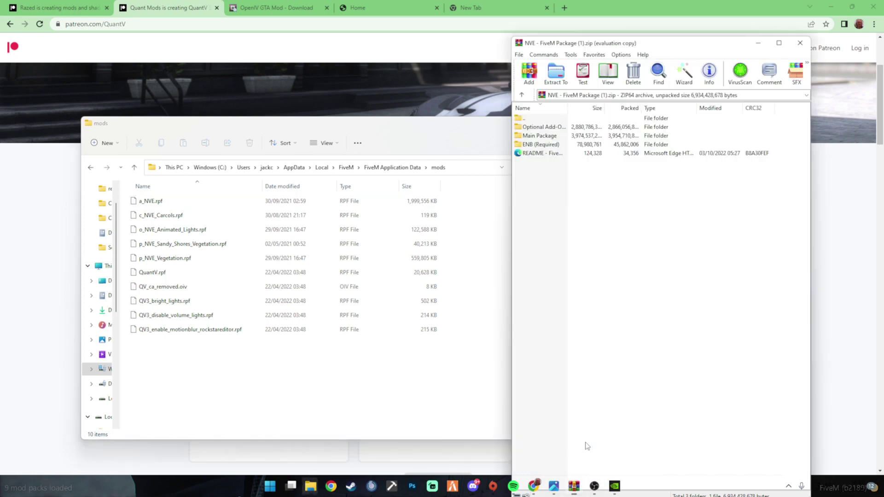
{"action": "double_click", "coordinate": [545, 144]}
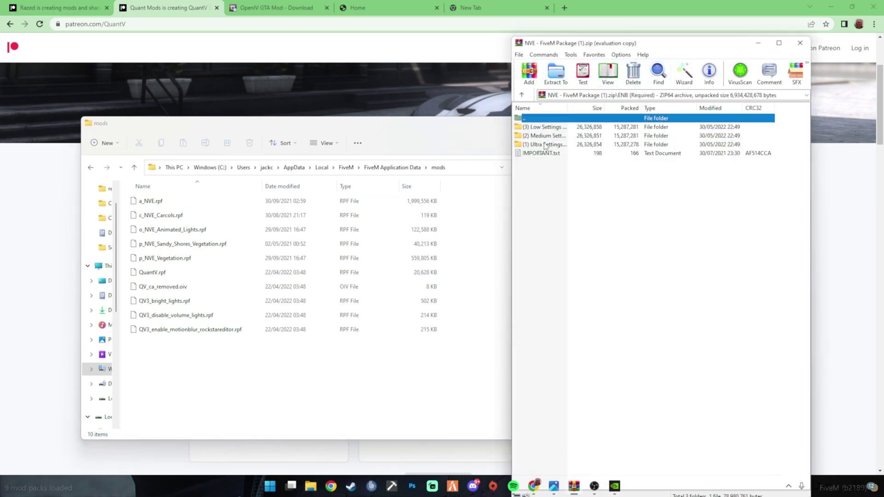
{"action": "double_click", "coordinate": [536, 122]}
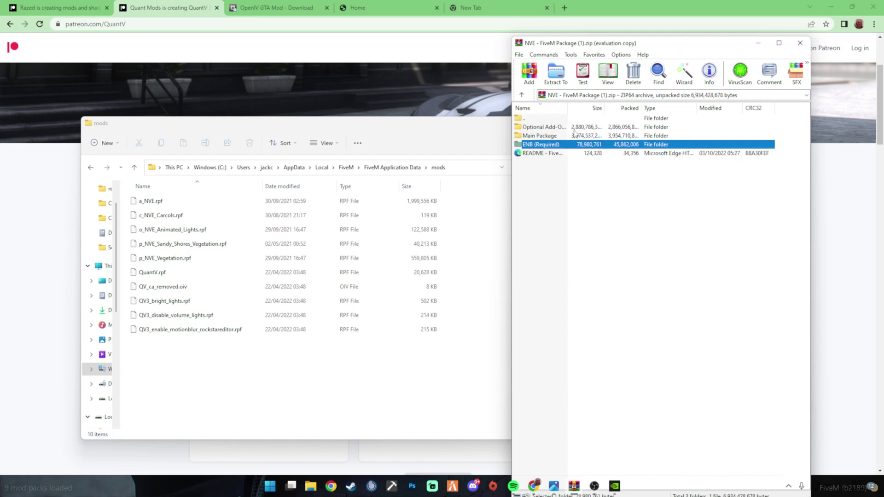
{"action": "double_click", "coordinate": [552, 136]}
{"action": "double_click", "coordinate": [546, 128]}
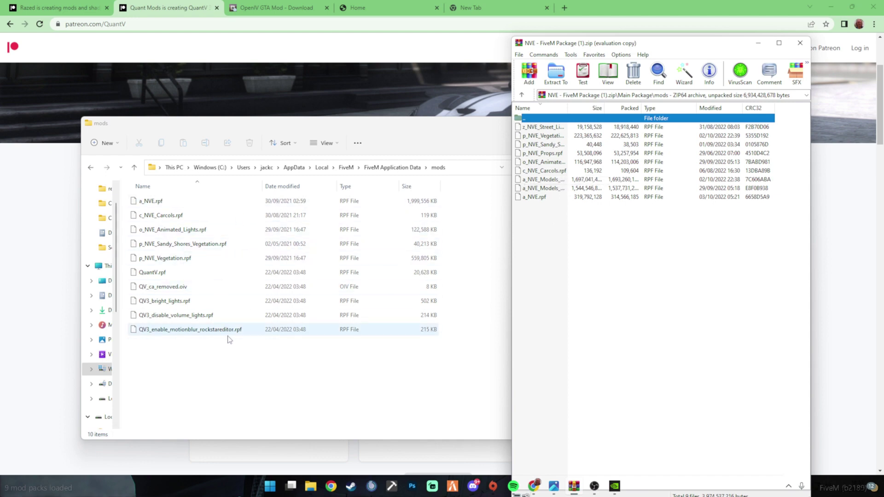
Step: Return to the NVE archive's top level and open Optional Add-Ons
{"action": "left_click_drag", "start_coordinate": [624, 47], "coordinate": [561, 48]}
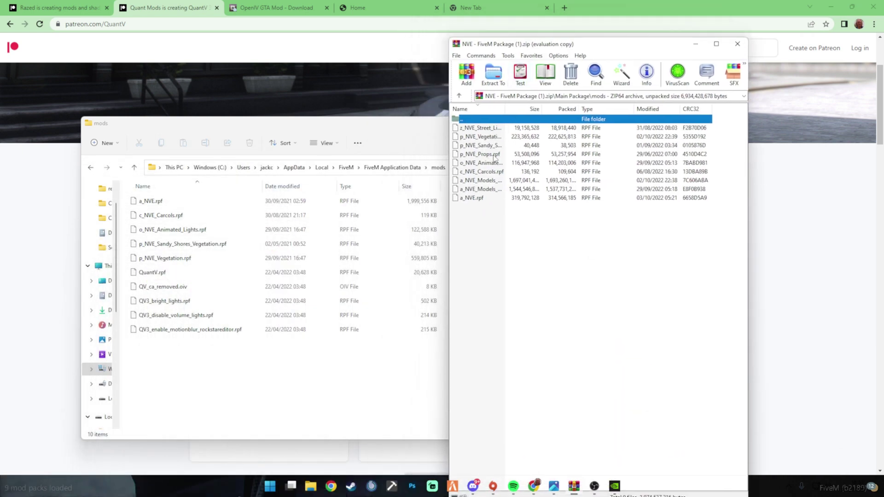
{"action": "double_click", "coordinate": [508, 121]}
{"action": "double_click", "coordinate": [508, 121]}
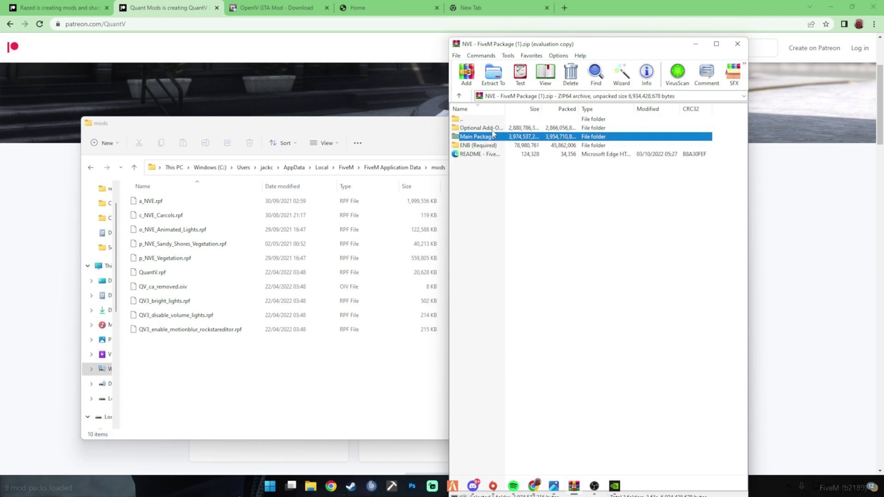
{"action": "double_click", "coordinate": [478, 128]}
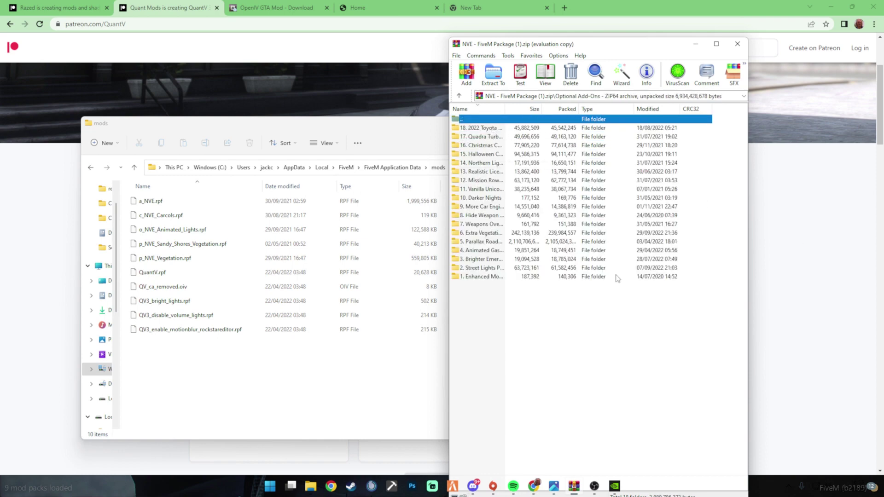
Step: Open QuantV FiveM 22-3-28 lvl4.zip from Local Disk (E:) and place it beside the NVE archive
{"action": "left_click_drag", "start_coordinate": [586, 51], "coordinate": [396, 63]}
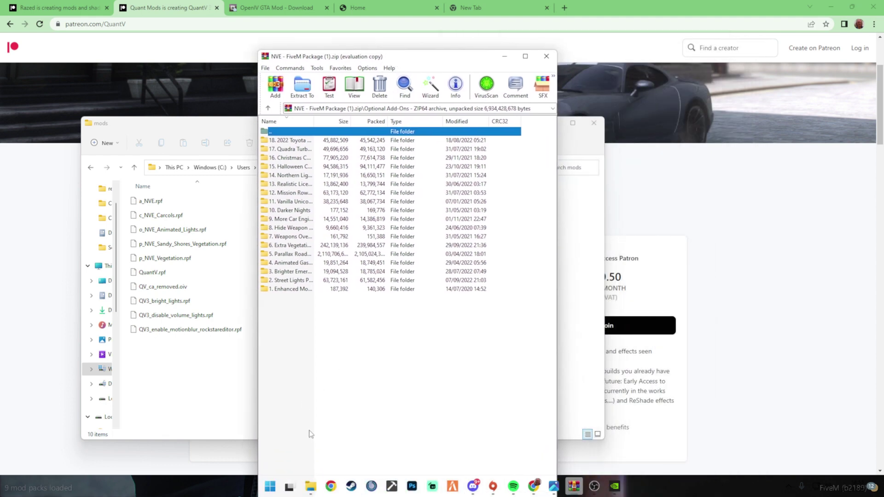
{"action": "mouse_move", "coordinate": [319, 486]}
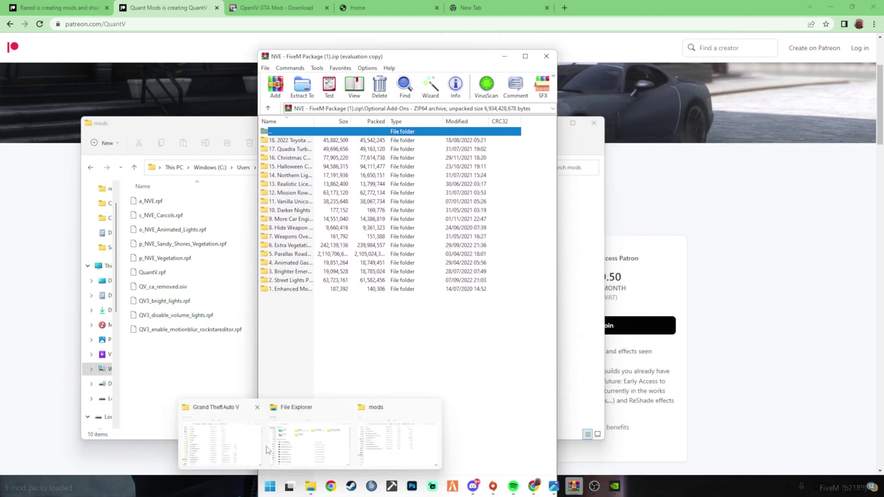
{"action": "left_click", "coordinate": [288, 427]}
{"action": "scroll", "coordinate": [277, 322], "scroll_direction": "down", "scroll_amount": 5}
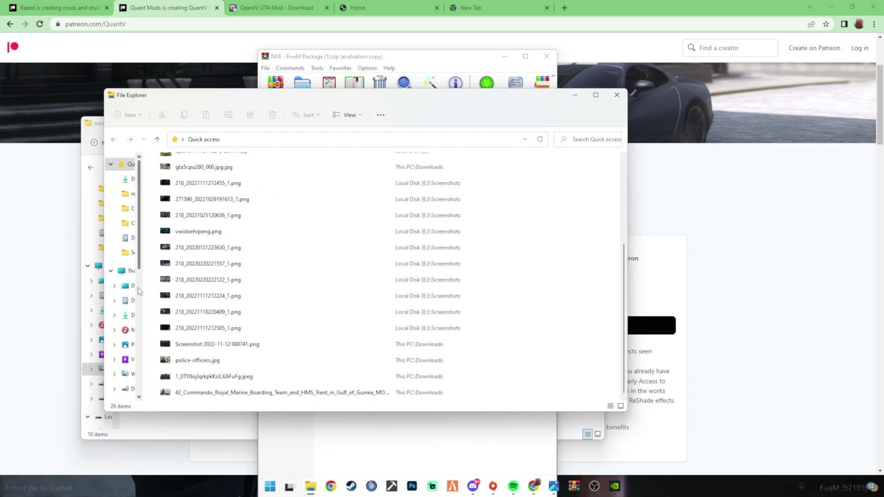
{"action": "scroll", "coordinate": [137, 287], "scroll_direction": "down", "scroll_amount": 3}
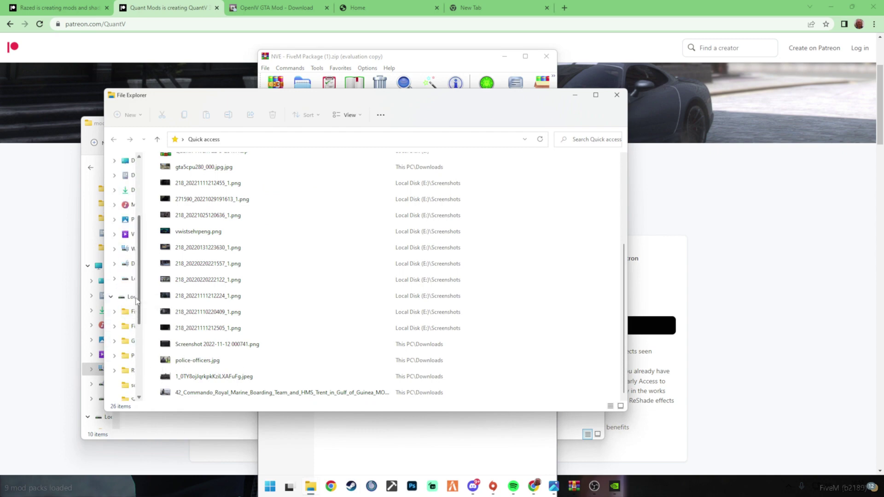
{"action": "left_click", "coordinate": [133, 297]}
{"action": "scroll", "coordinate": [276, 349], "scroll_direction": "down", "scroll_amount": 3}
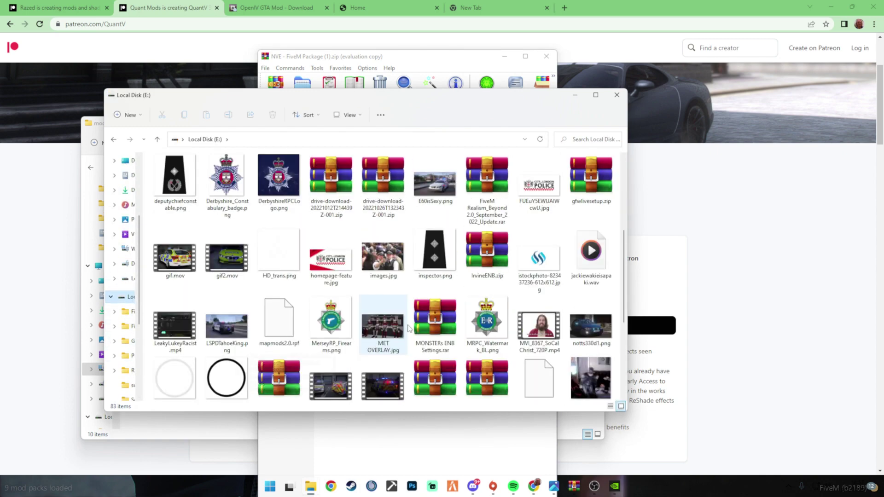
{"action": "scroll", "coordinate": [428, 350], "scroll_direction": "down", "scroll_amount": 1}
{"action": "double_click", "coordinate": [434, 371]}
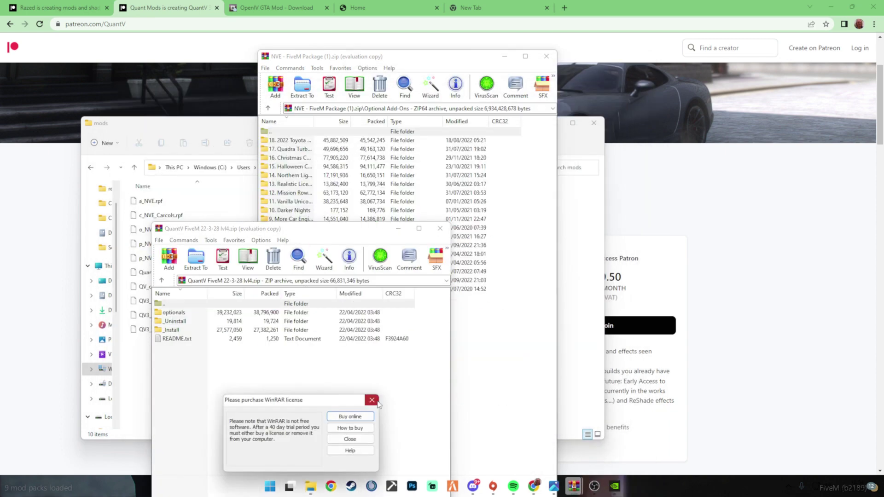
{"action": "left_click", "coordinate": [372, 400]}
{"action": "left_click_drag", "start_coordinate": [322, 228], "coordinate": [656, 80]}
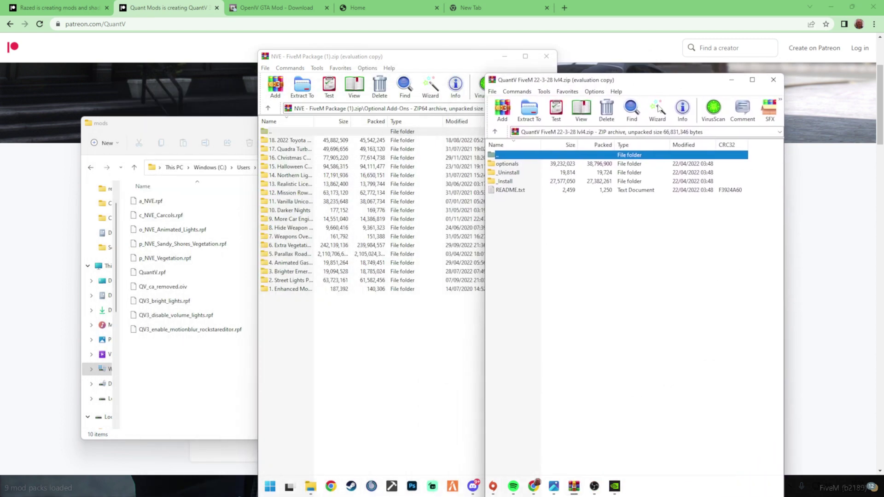
Step: Browse the QuantV archive's optionals > Optional presets, including the brighter emergency lighting preset folder
{"action": "double_click", "coordinate": [505, 164]}
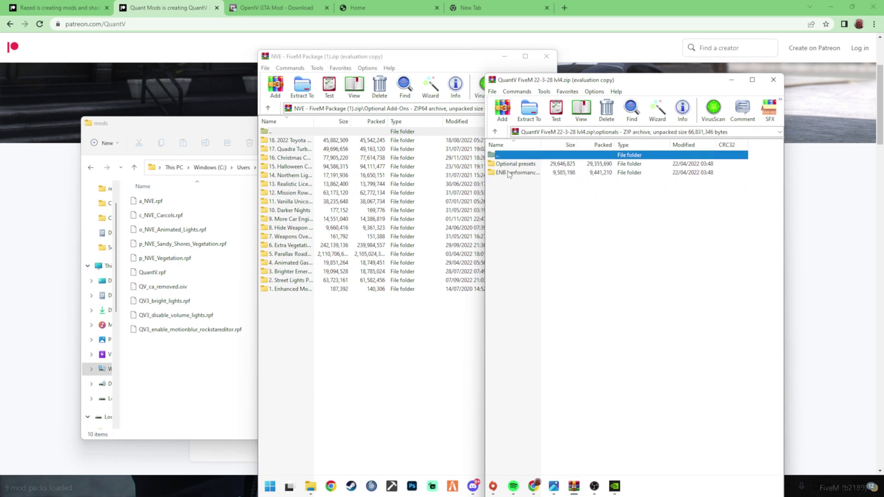
{"action": "double_click", "coordinate": [510, 166]}
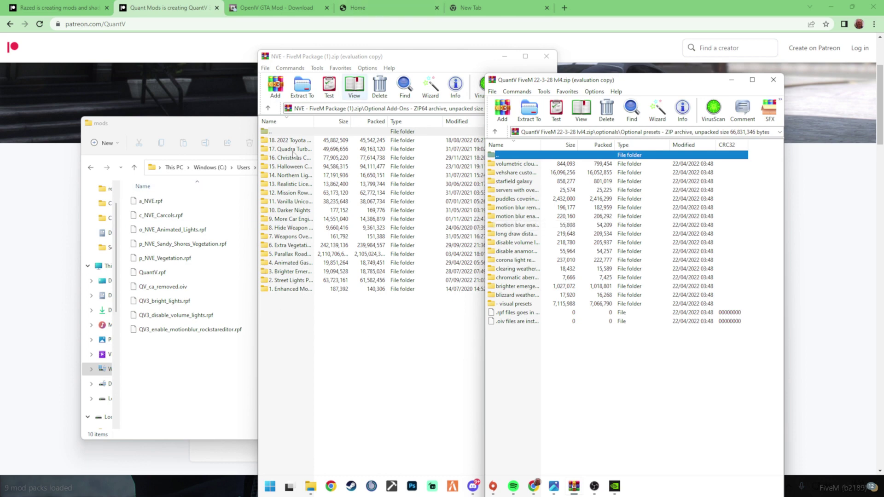
{"action": "left_click", "coordinate": [323, 59]}
{"action": "left_click", "coordinate": [663, 357]}
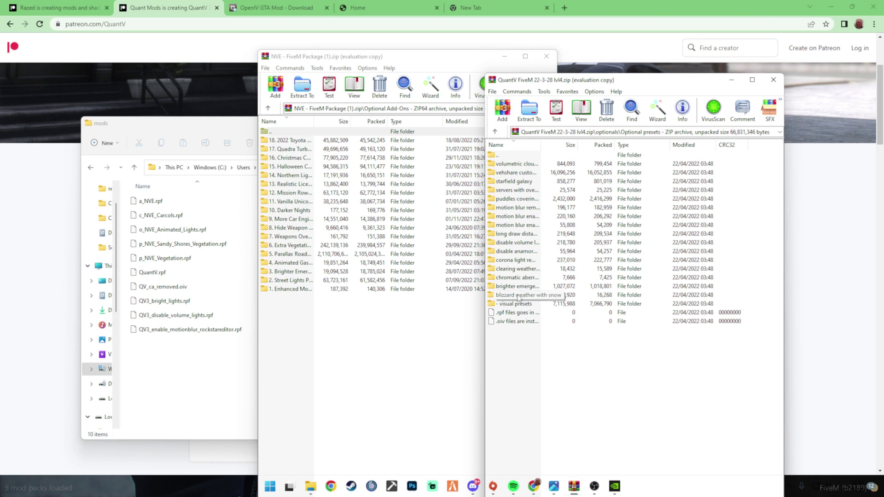
{"action": "double_click", "coordinate": [517, 286]}
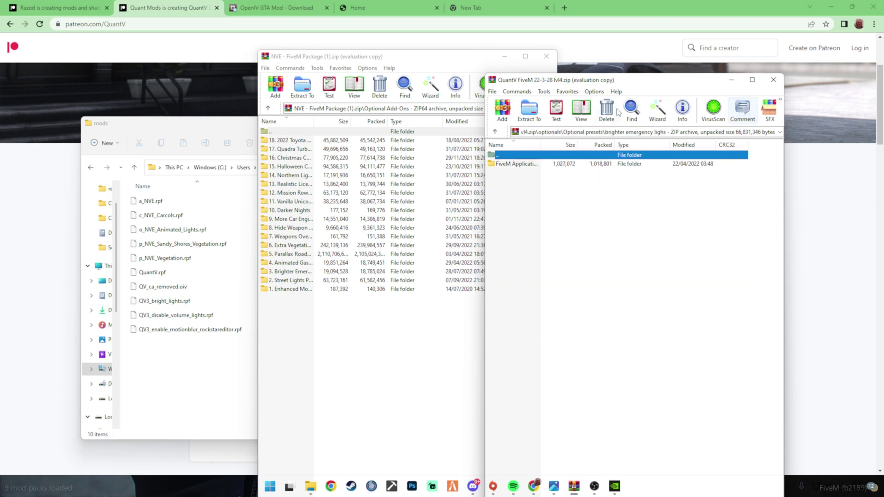
{"action": "double_click", "coordinate": [509, 160]}
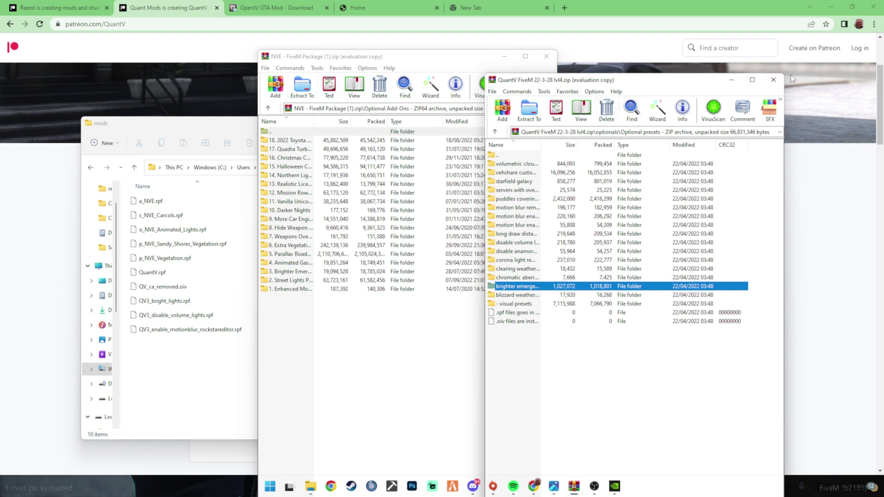
Step: Close the QuantV archive, launch FiveM and reposition its loading window
{"action": "left_click", "coordinate": [773, 80]}
{"action": "left_click", "coordinate": [183, 122]}
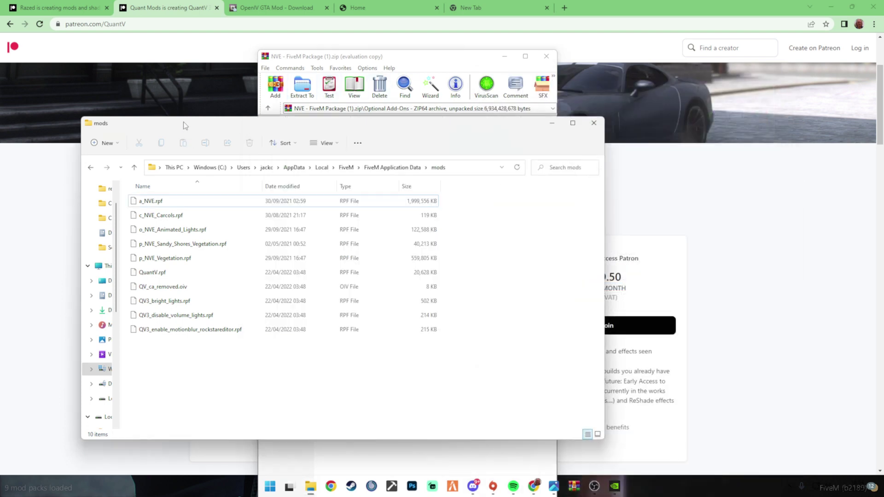
{"action": "left_click", "coordinate": [454, 490]}
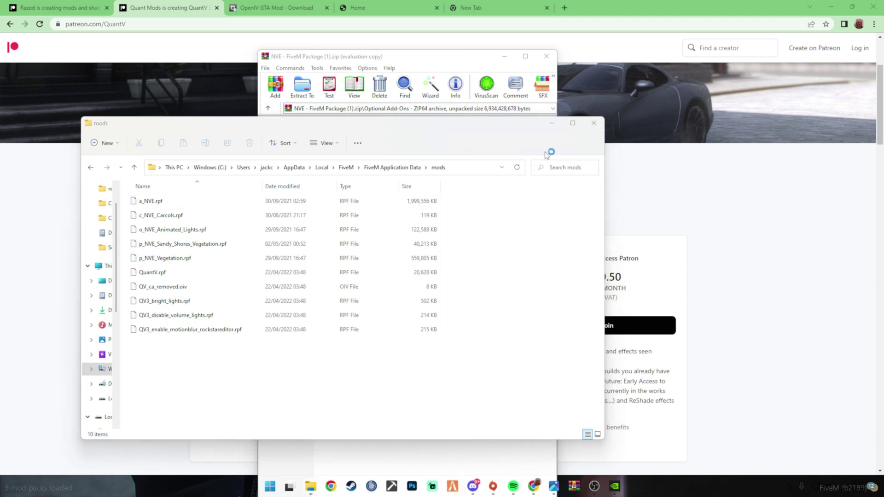
{"action": "left_click_drag", "start_coordinate": [520, 170], "coordinate": [564, 141]}
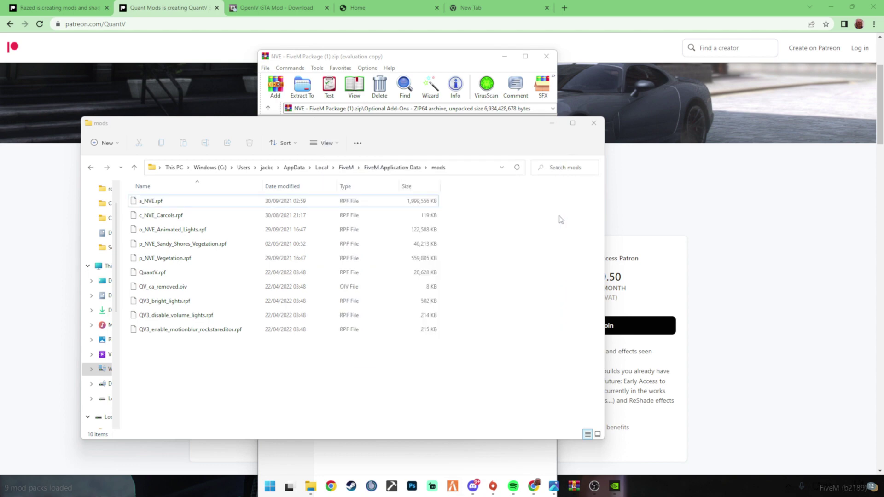
Step: Minimize the mods folder, dismiss the Cfx.re login panel and connect to Kaiw210Modifications
{"action": "left_click", "coordinate": [555, 127]}
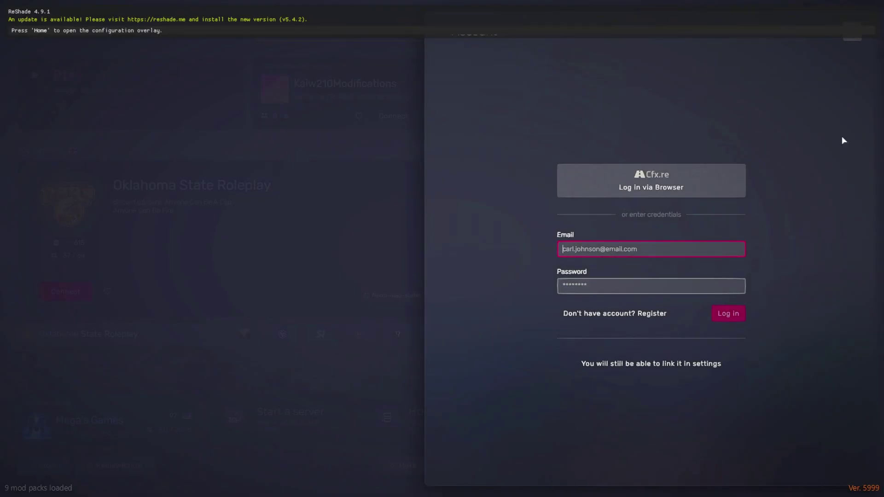
{"action": "left_click", "coordinate": [852, 31]}
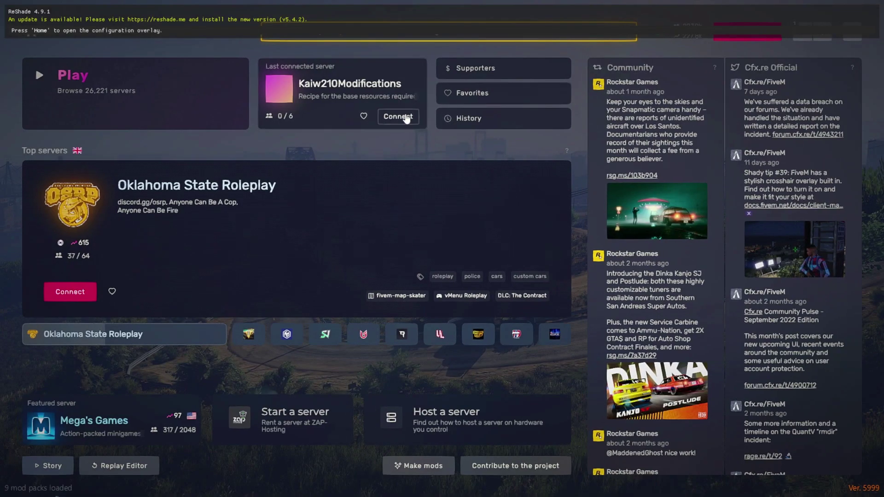
{"action": "left_click", "coordinate": [391, 115]}
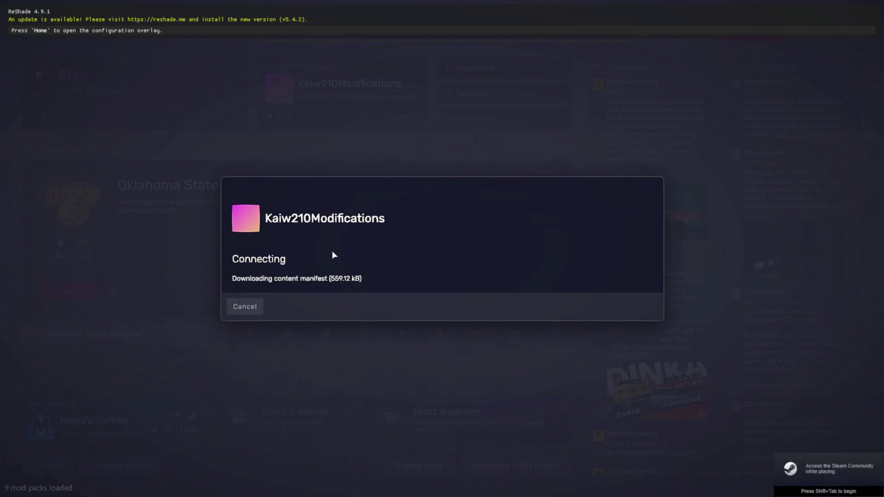
Step: Bring up the ReShade overlay with Home and pick CarterReShadePreset from the preset list
{"action": "key", "text": "Home"}
{"action": "left_click", "coordinate": [272, 21]}
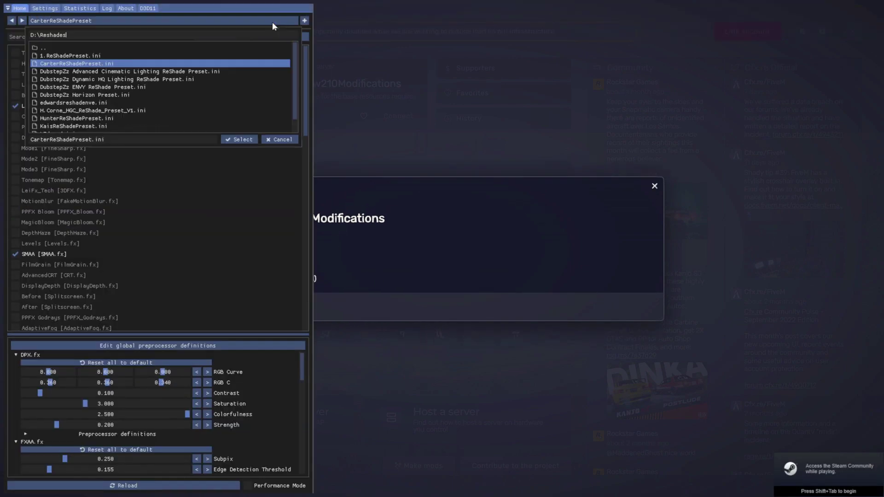
{"action": "left_click", "coordinate": [304, 21]}
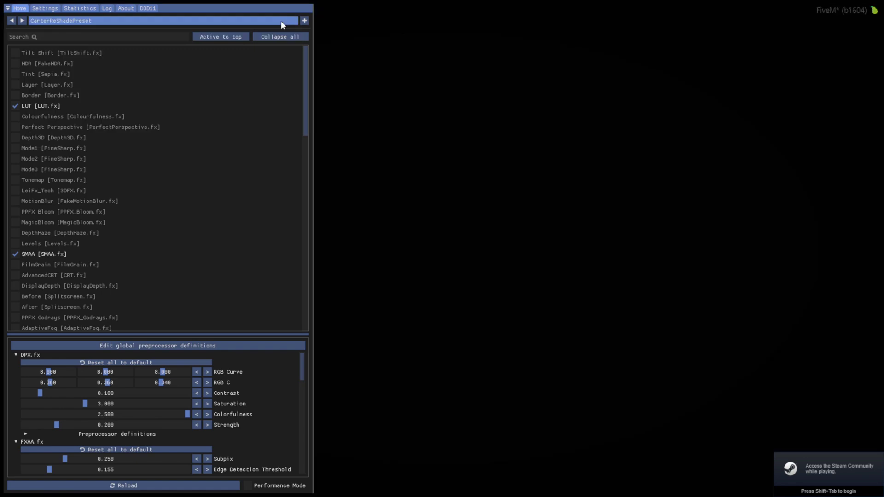
{"action": "left_click", "coordinate": [304, 21]}
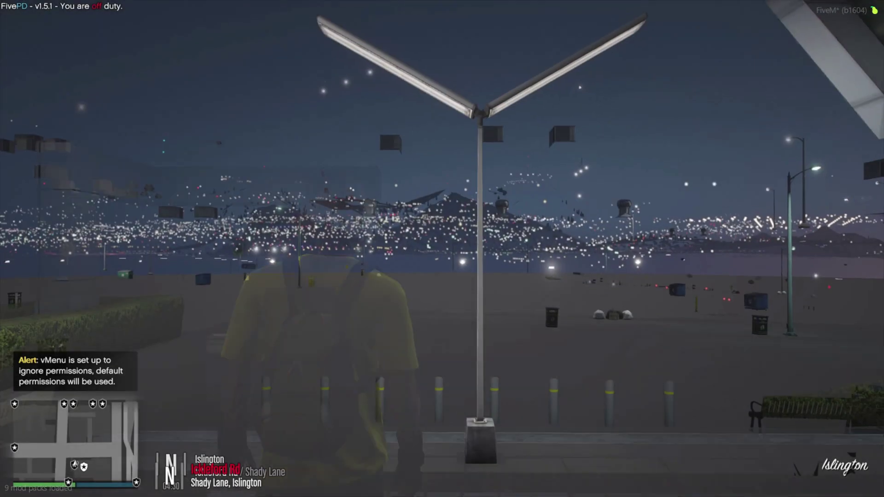
Step: Walk the character down the stairs, past the bollards and across the street
{"action": "key", "text": "w"}
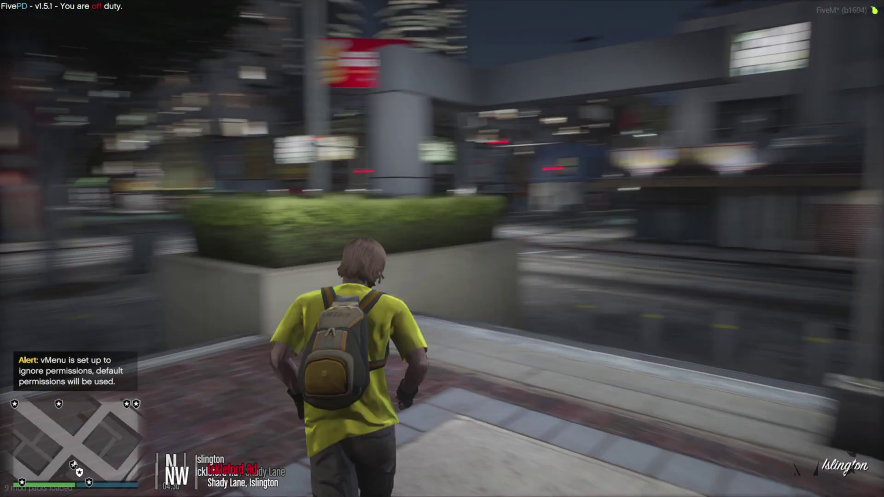
{"action": "key", "text": "w"}
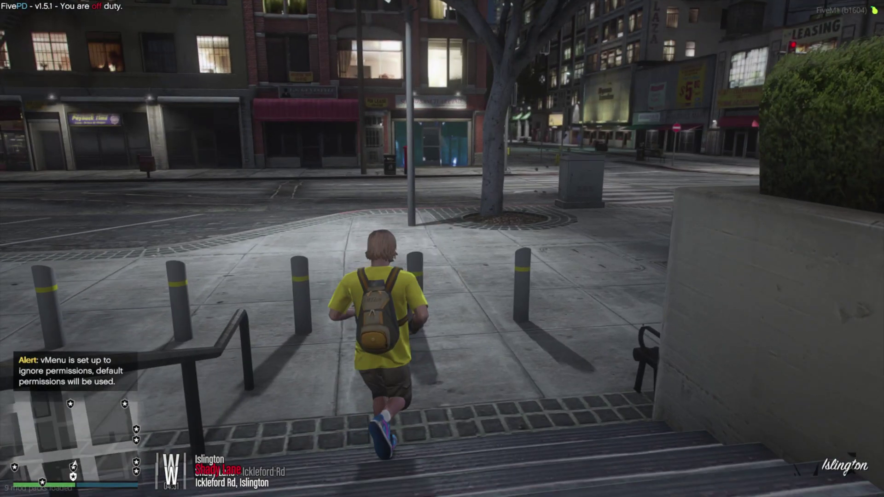
{"action": "key", "text": "w"}
{"action": "key", "text": "w"}
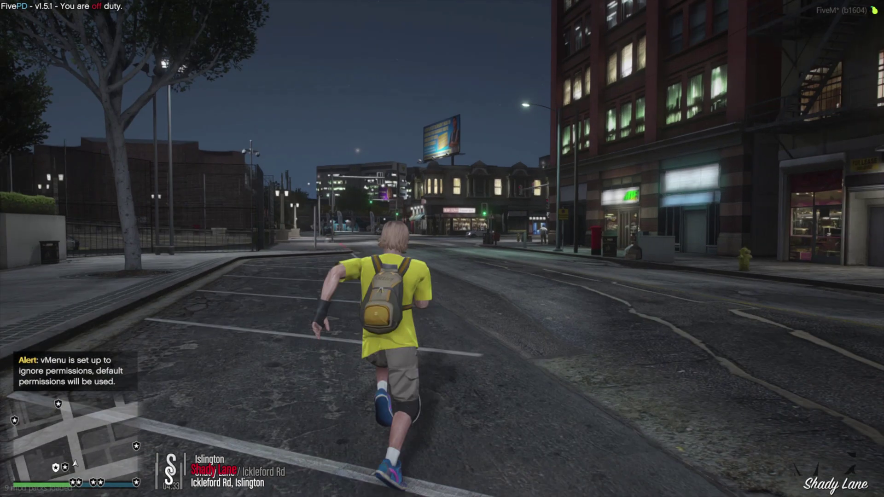
Step: In vMenu, browse Vehicle Related Options to the saved Emergency vehicles, then back out
{"action": "key", "text": "w"}
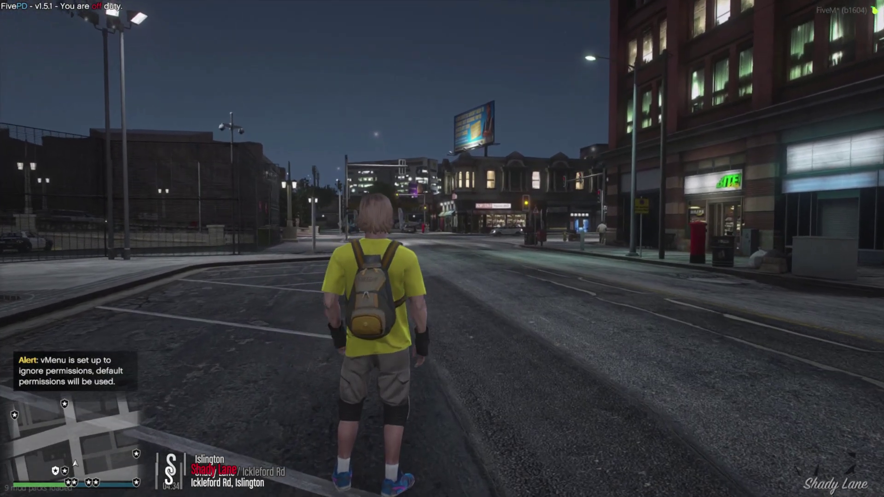
{"action": "key", "text": "m"}
{"action": "key", "text": "Down"}
{"action": "key", "text": "Down"}
{"action": "key", "text": "Return"}
{"action": "key", "text": "Down"}
{"action": "key", "text": "w"}
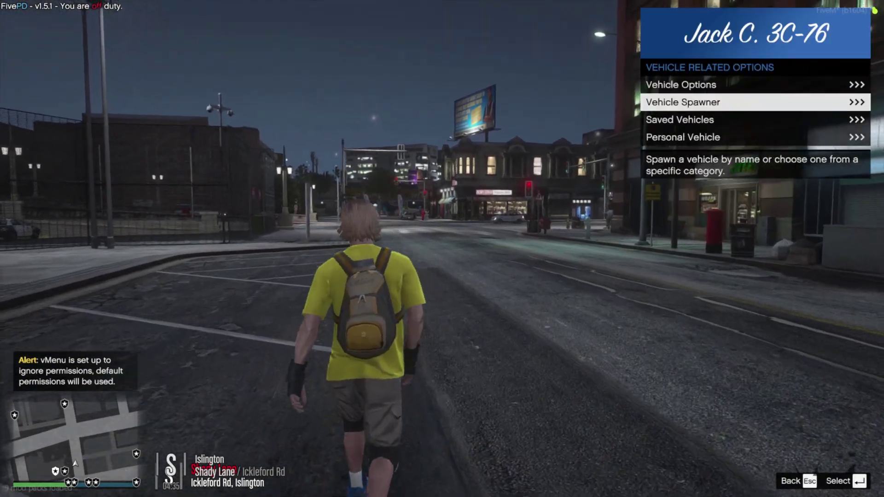
{"action": "key", "text": "Down"}
{"action": "key", "text": "Up"}
{"action": "key", "text": "Up"}
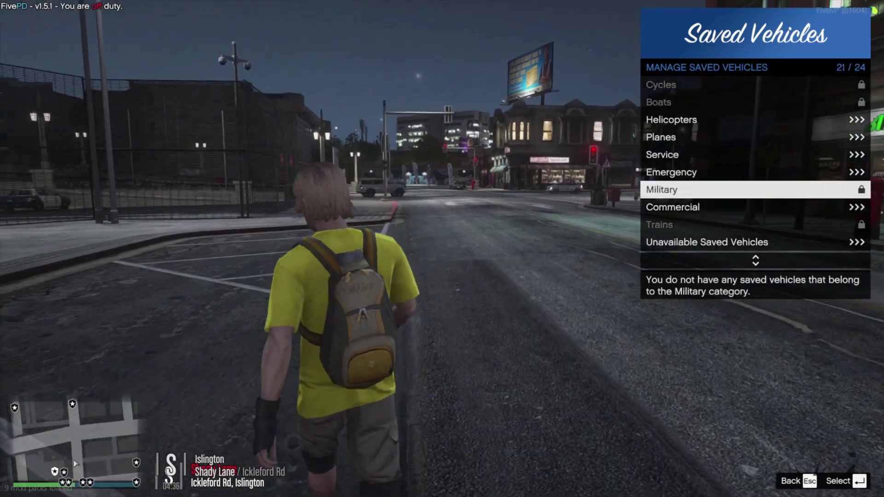
{"action": "key", "text": "Up"}
{"action": "key", "text": "Return"}
{"action": "key", "text": "Return"}
{"action": "key", "text": "Return"}
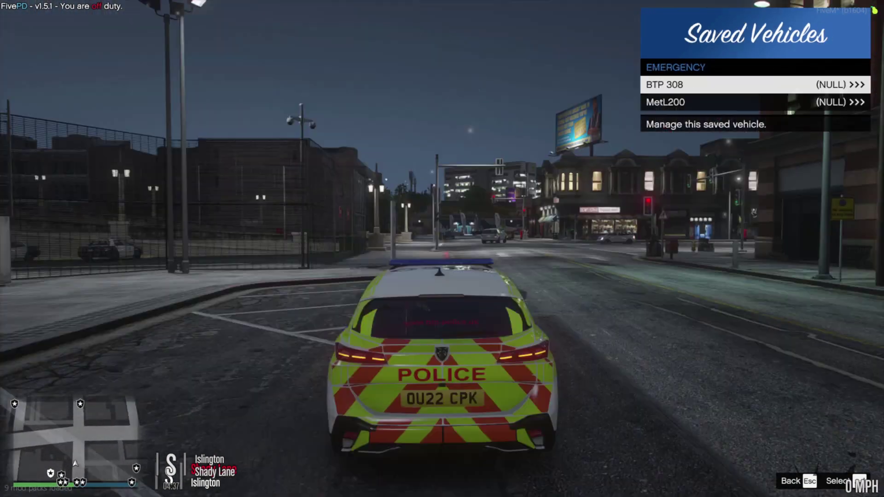
{"action": "key", "text": "BackSpace"}
{"action": "key", "text": "BackSpace"}
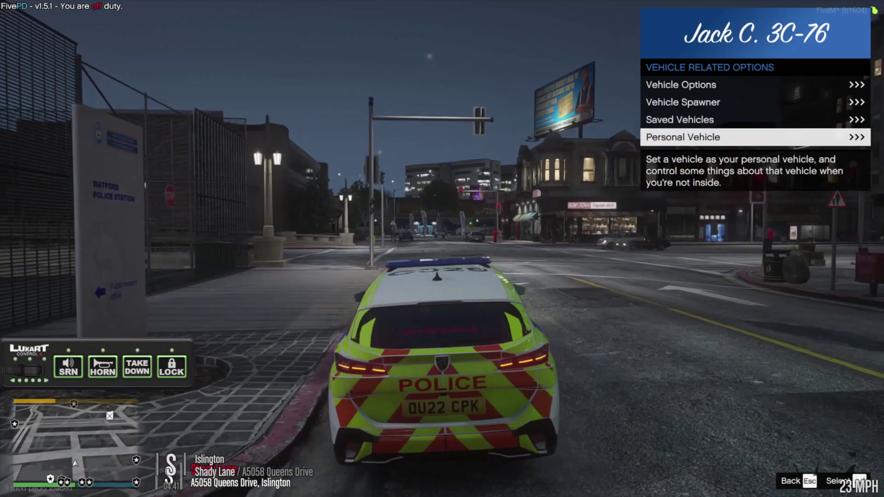
Step: Spawn the FIB emergency sedan from the Vehicle Spawner's Emergency class and switch on its lights
{"action": "key", "text": "Return"}
{"action": "key", "text": "Up"}
{"action": "key", "text": "Up"}
{"action": "key", "text": "Up"}
{"action": "key", "text": "Up"}
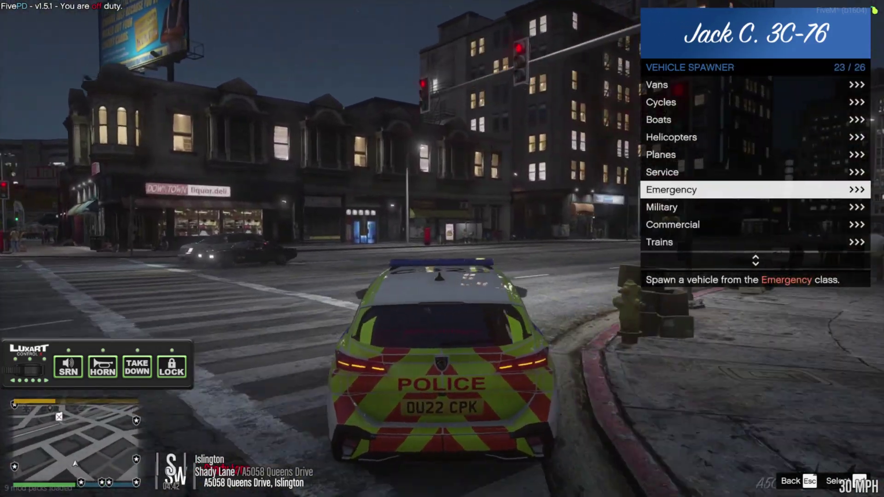
{"action": "key", "text": "Return"}
{"action": "key", "text": "Down"}
{"action": "key", "text": "Down"}
{"action": "key", "text": "Up"}
{"action": "key", "text": "Return"}
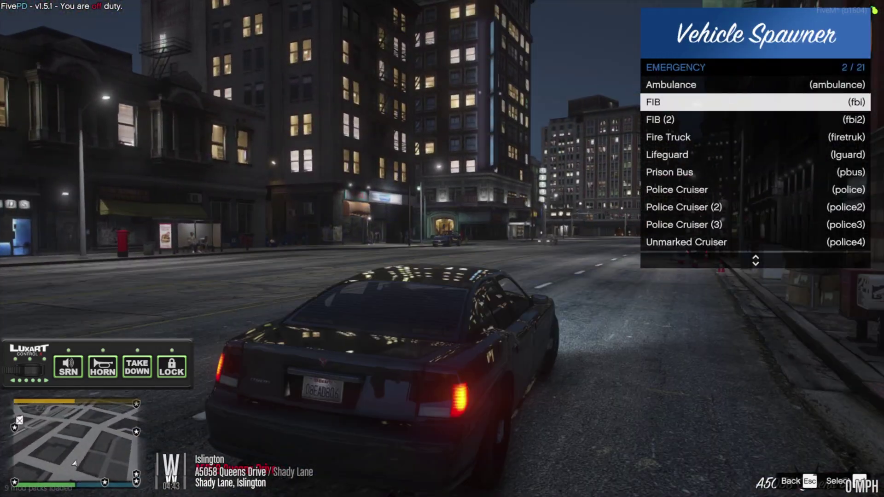
{"action": "key", "text": "q"}
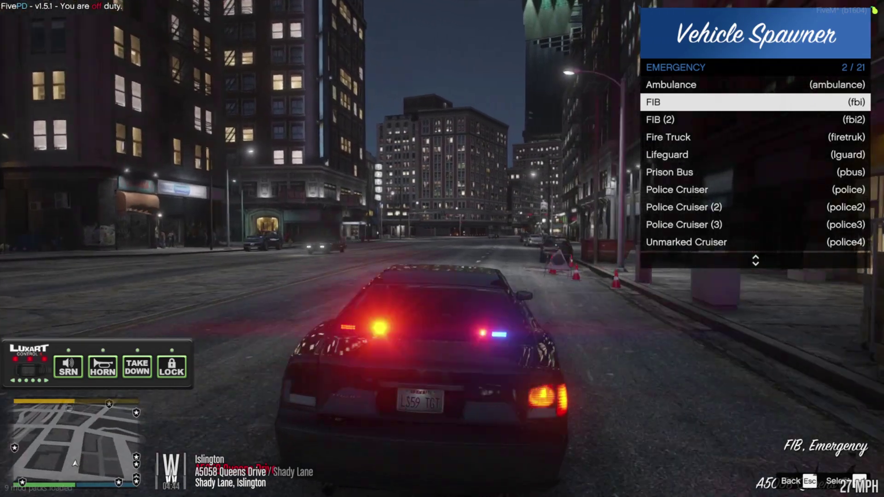
{"action": "key", "text": "Escape"}
{"action": "key", "text": "Escape"}
{"action": "key", "text": "Escape"}
{"action": "key", "text": "Escape"}
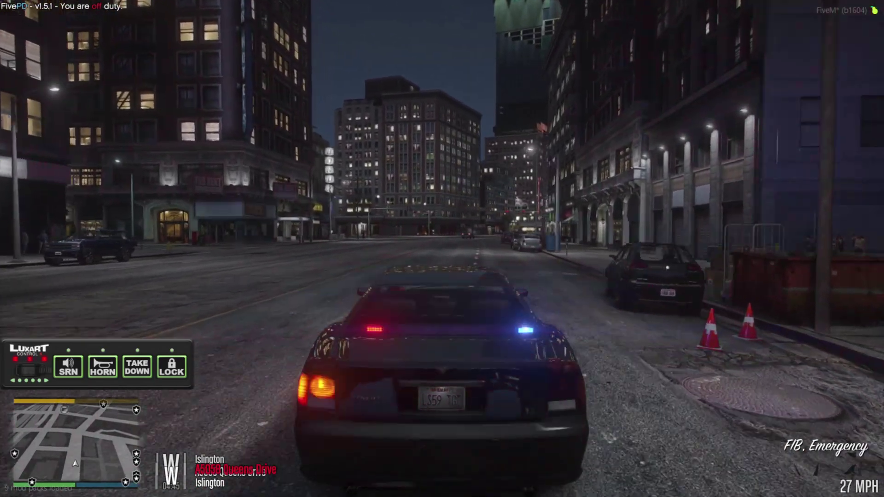
Step: Drive the FIB onto Helsby Street and open the ReShade overlay
{"action": "key", "text": "a"}
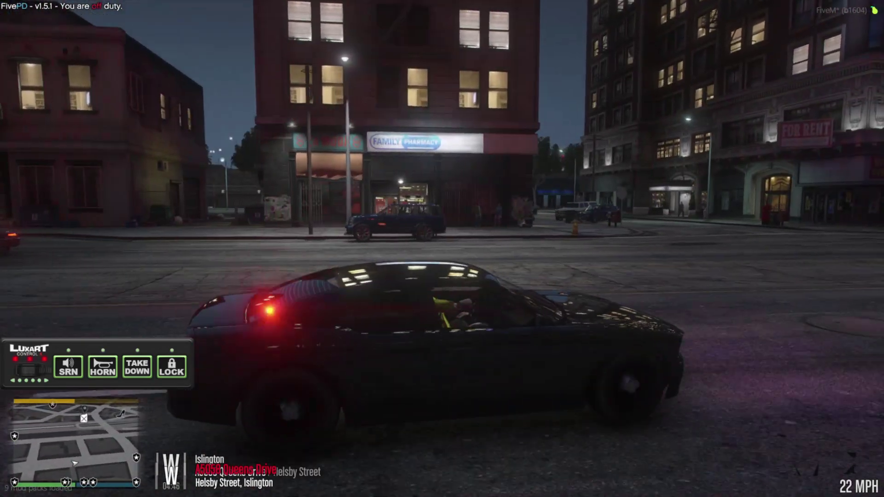
{"action": "key", "text": "d"}
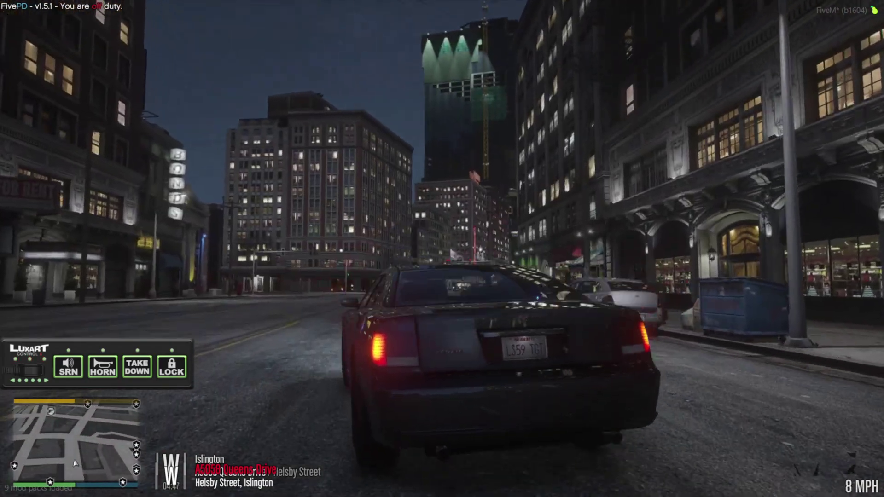
{"action": "key", "text": "Home"}
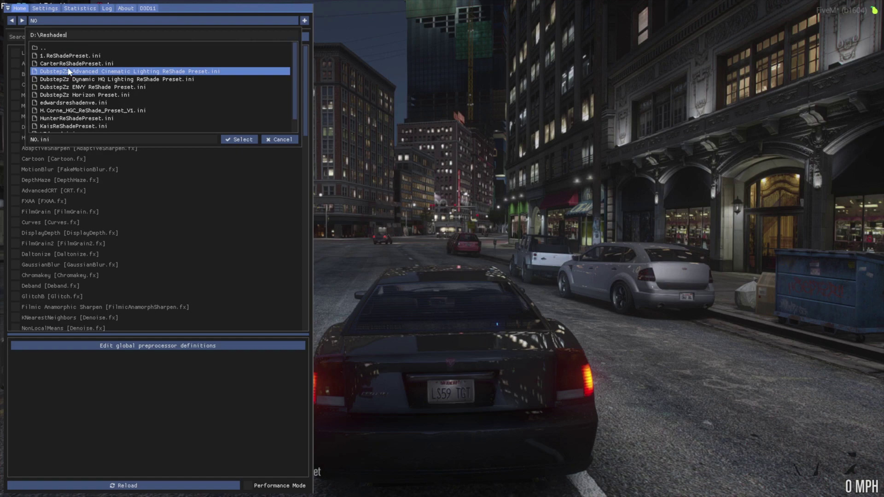
Step: Load CarterReShadePreset, close the overlay, and drive with lights on onto Prescot Street
{"action": "left_click", "coordinate": [237, 139]}
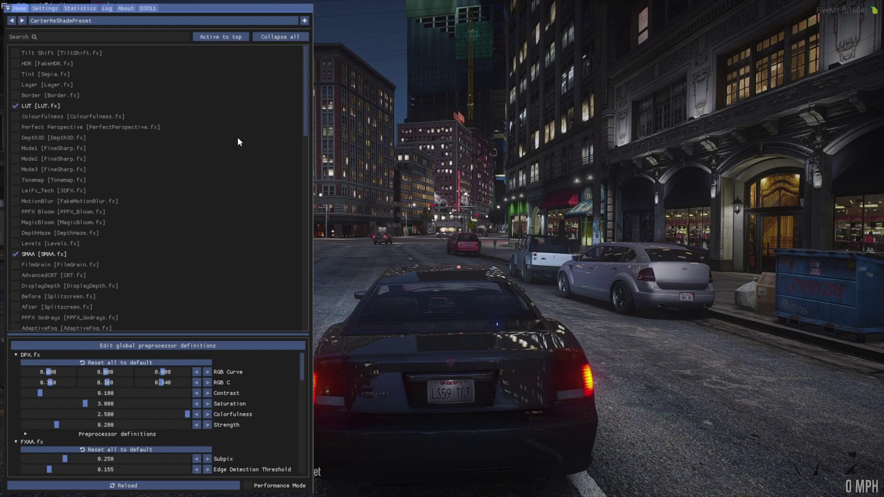
{"action": "key", "text": "Home"}
{"action": "key", "text": "w"}
{"action": "key", "text": "q"}
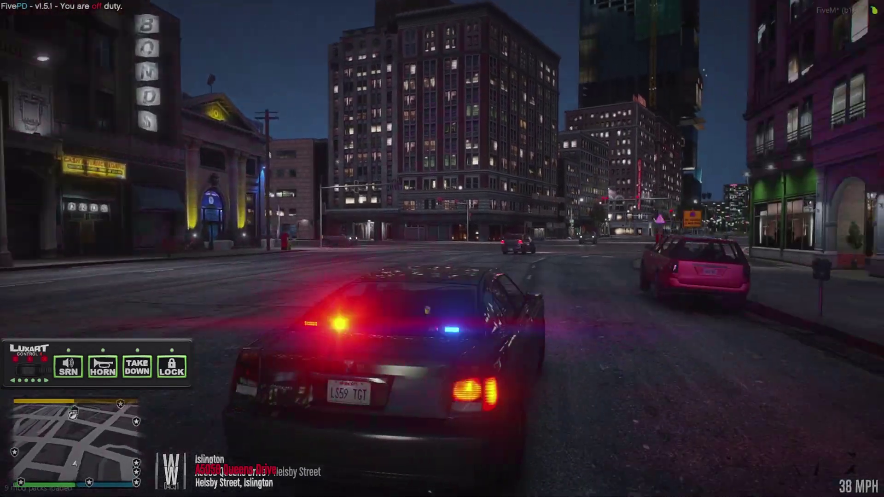
{"action": "key", "text": "w"}
{"action": "key", "text": "w"}
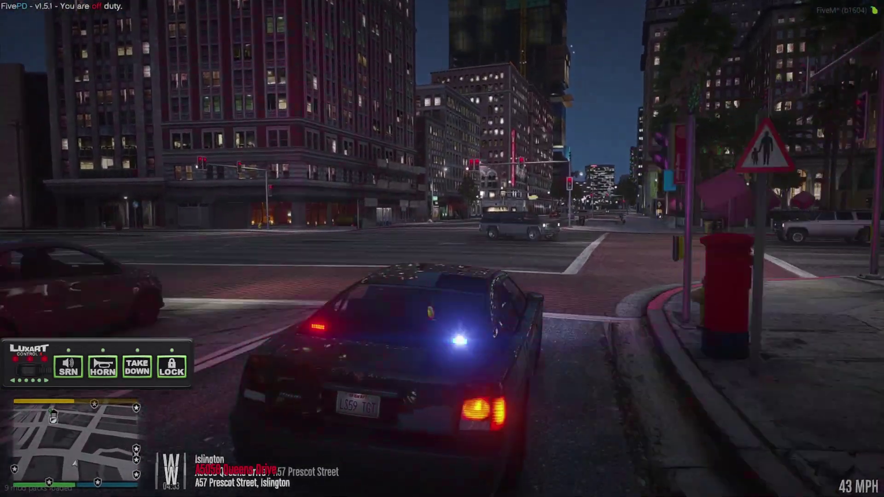
{"action": "key", "text": "d"}
{"action": "key", "text": "d"}
{"action": "key", "text": "w"}
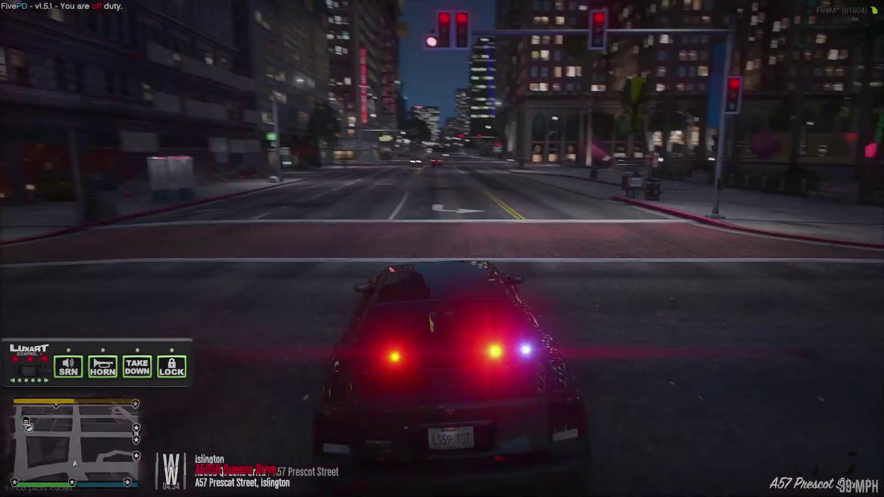
{"action": "key", "text": "w"}
Step: Drive toward Legion Square, onto Durning Road, then along Queens Drive
{"action": "key", "text": "a"}
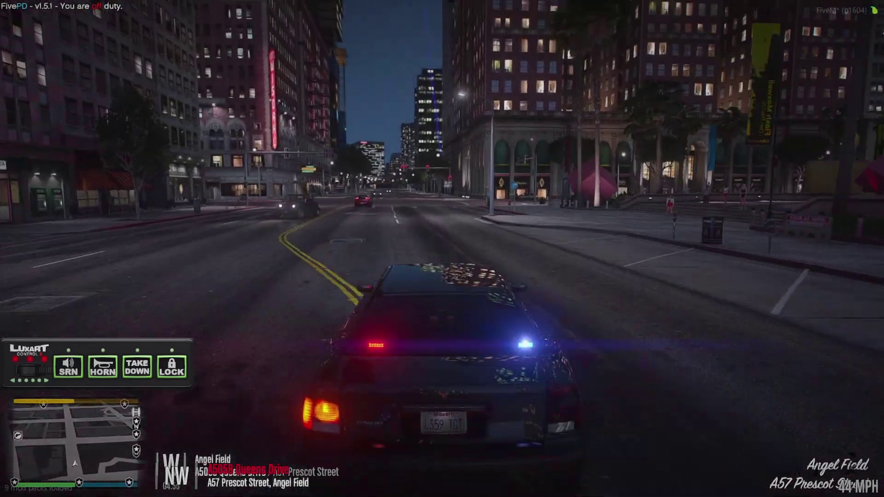
{"action": "key", "text": "s"}
{"action": "key", "text": "d"}
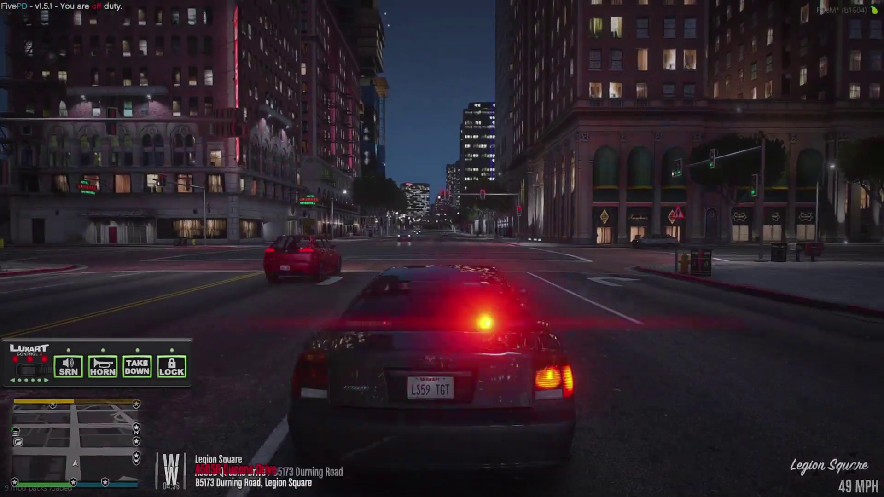
{"action": "key", "text": "q"}
{"action": "key", "text": "a"}
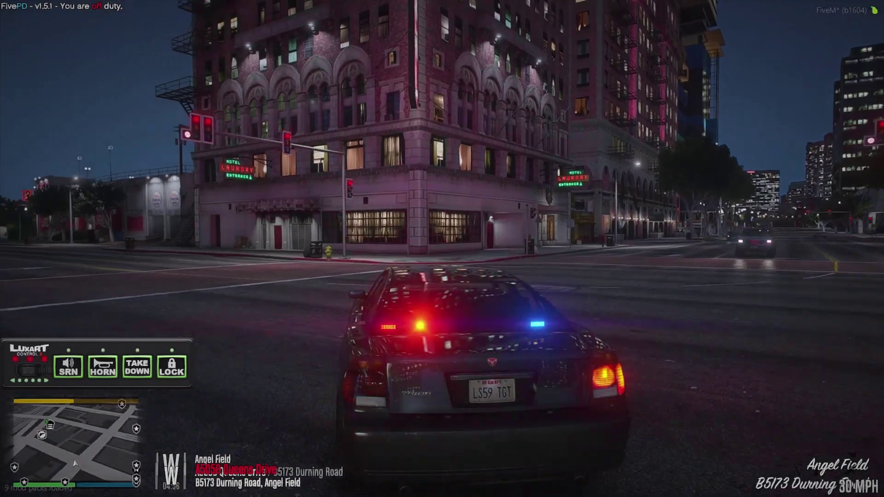
{"action": "key", "text": "q"}
{"action": "key", "text": "w"}
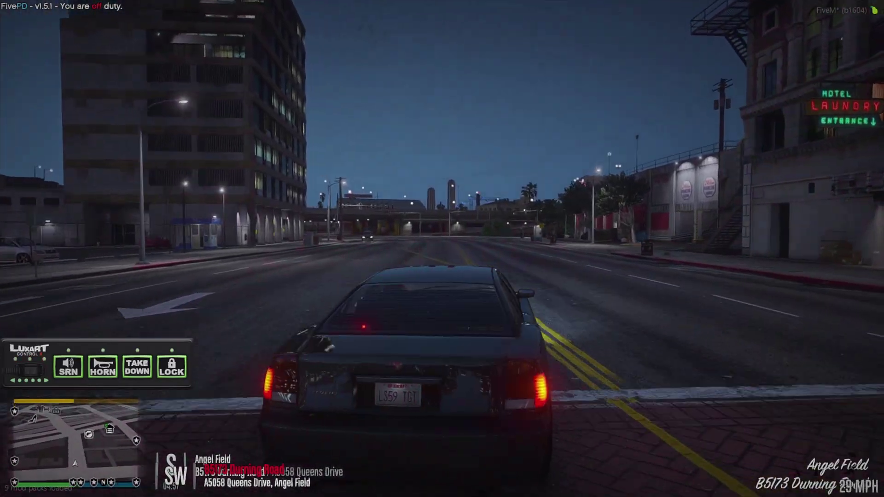
{"action": "key", "text": "w"}
{"action": "key", "text": "d"}
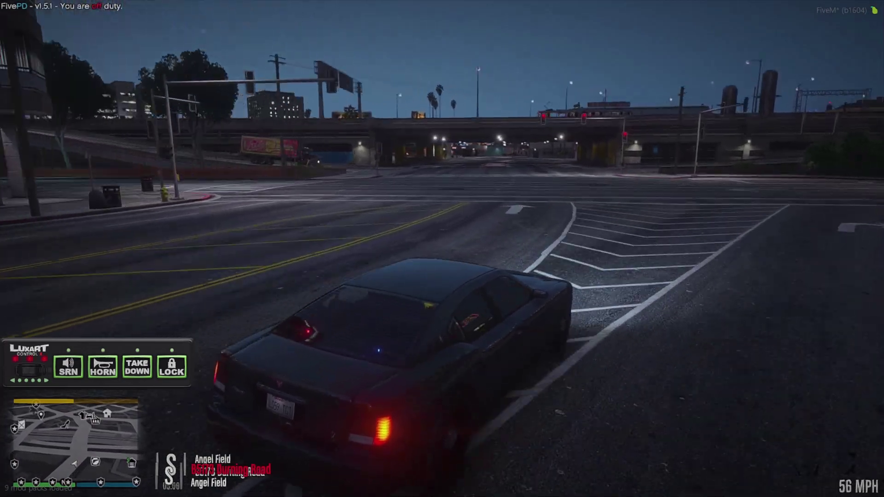
Step: Drive under the overpass, along Durning Road and Prescot Street, then onto a cross street
{"action": "key", "text": "q"}
{"action": "key", "text": "a"}
{"action": "key", "text": "w"}
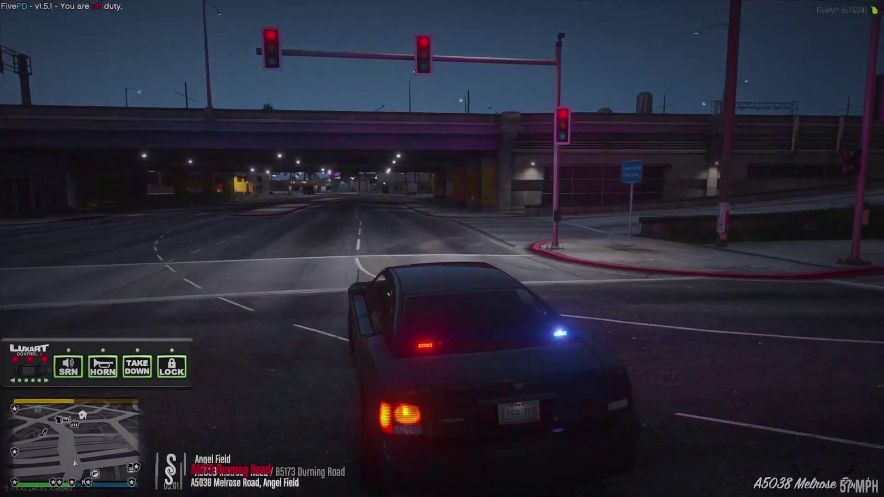
{"action": "key", "text": "w"}
{"action": "key", "text": "a"}
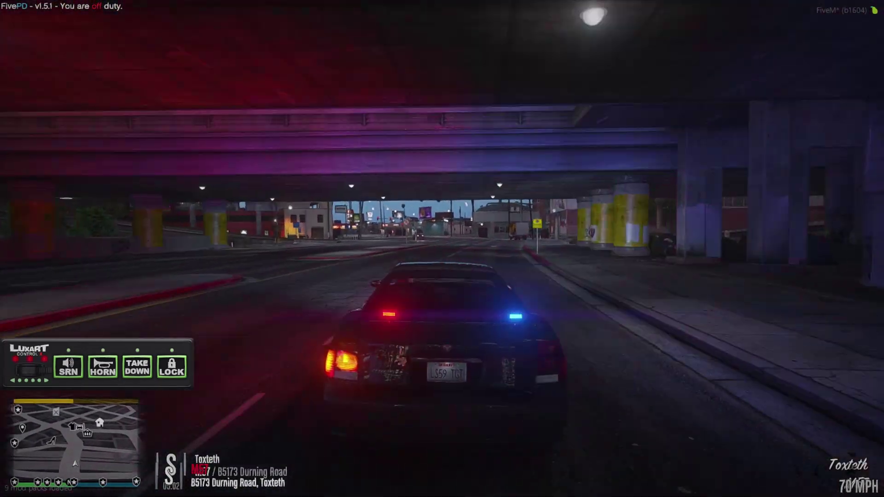
{"action": "key", "text": "w"}
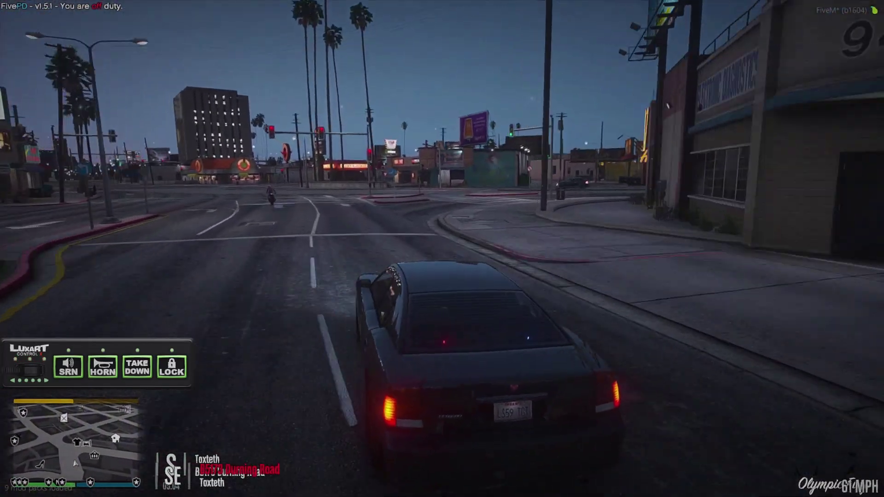
{"action": "key", "text": "a"}
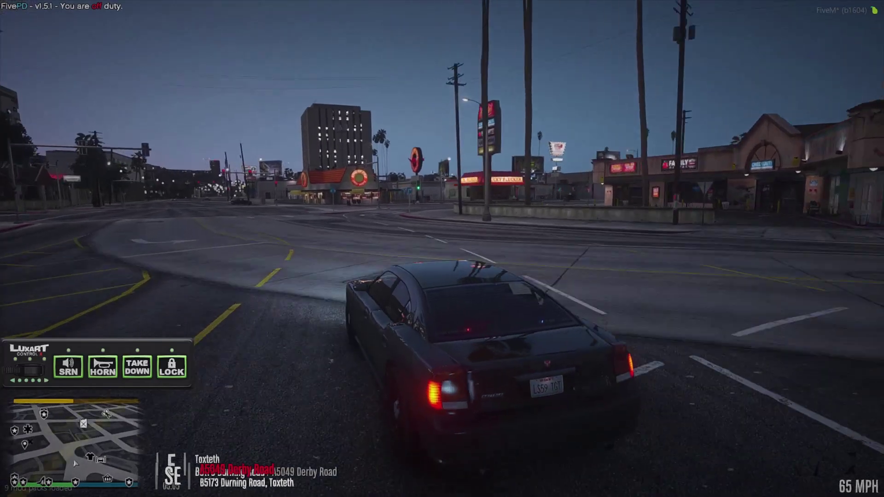
{"action": "key", "text": "a"}
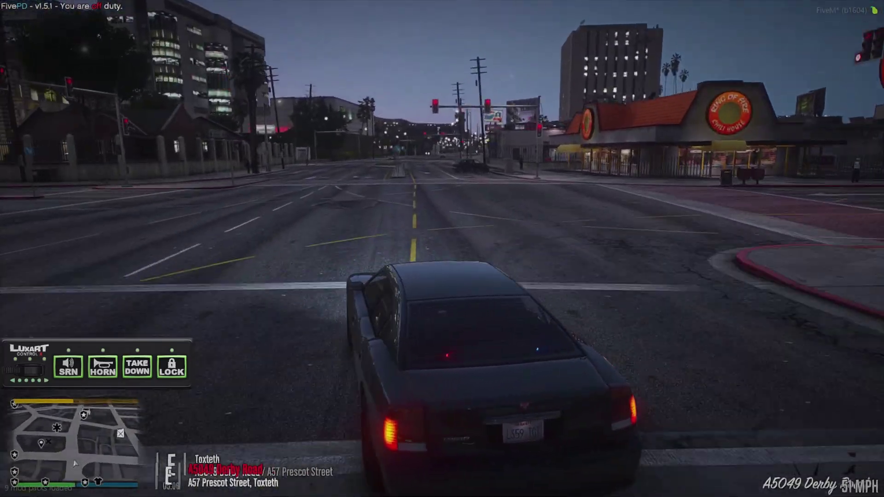
{"action": "key", "text": "a"}
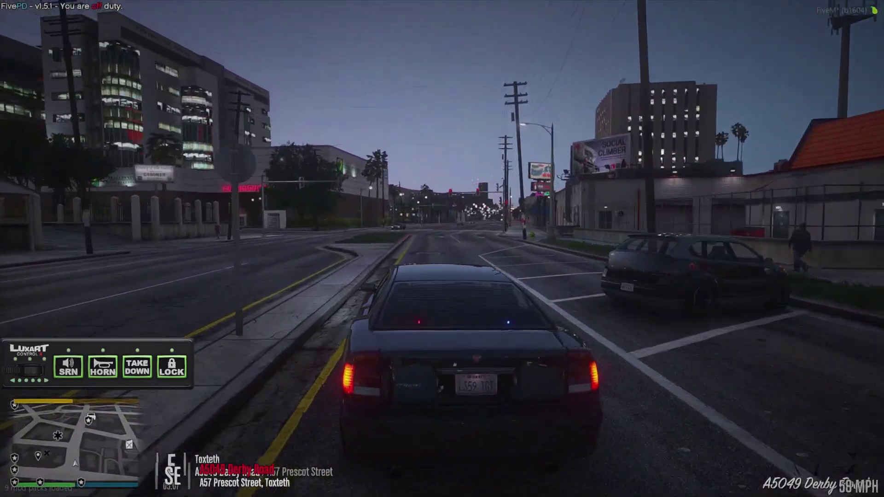
{"action": "key", "text": "d"}
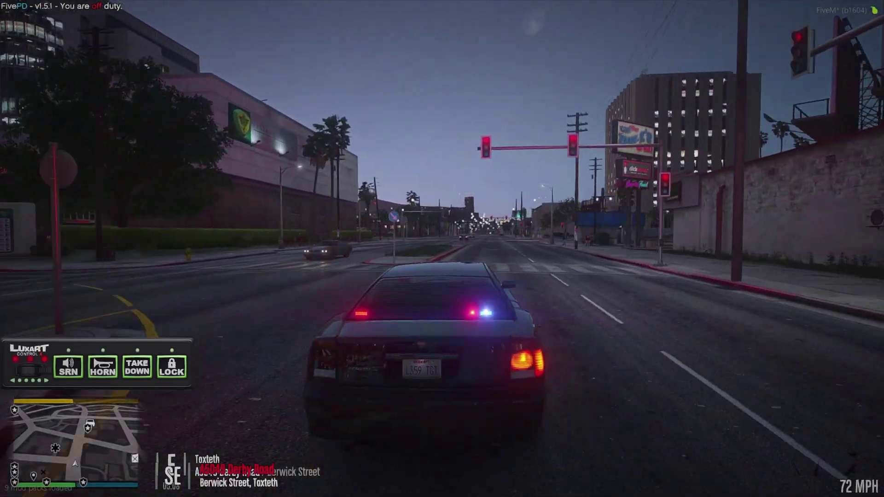
{"action": "key", "text": "a"}
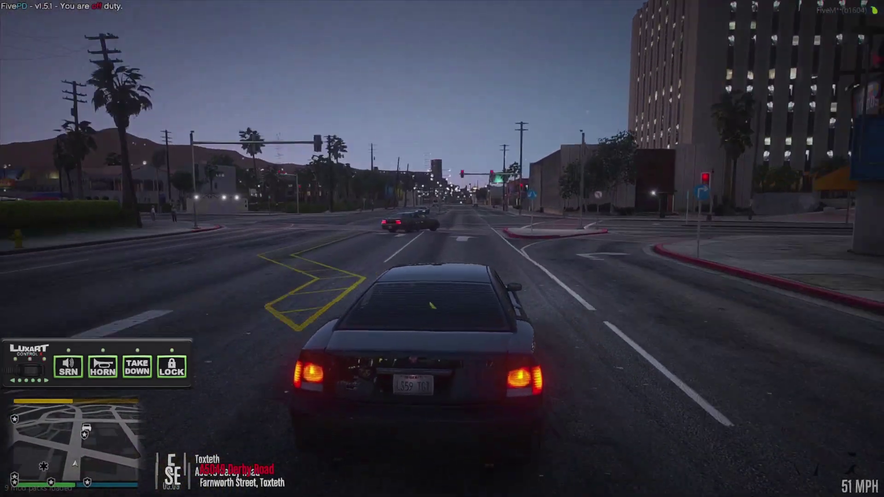
{"action": "key", "text": "a"}
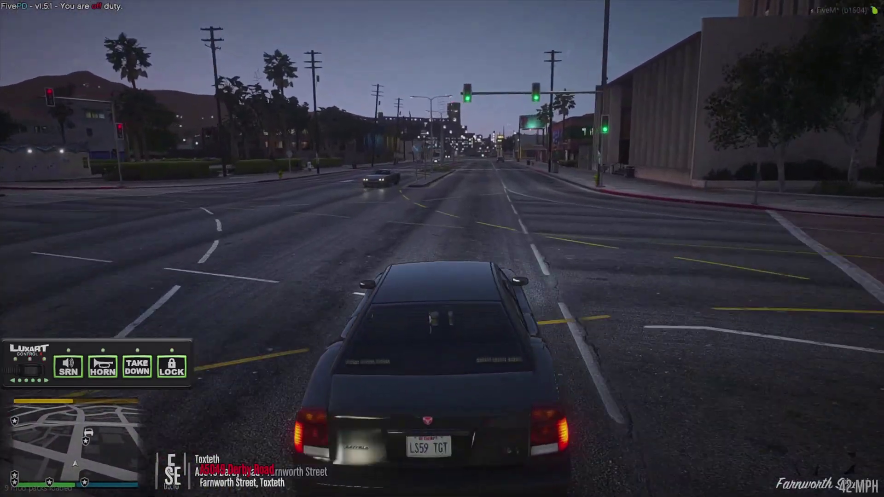